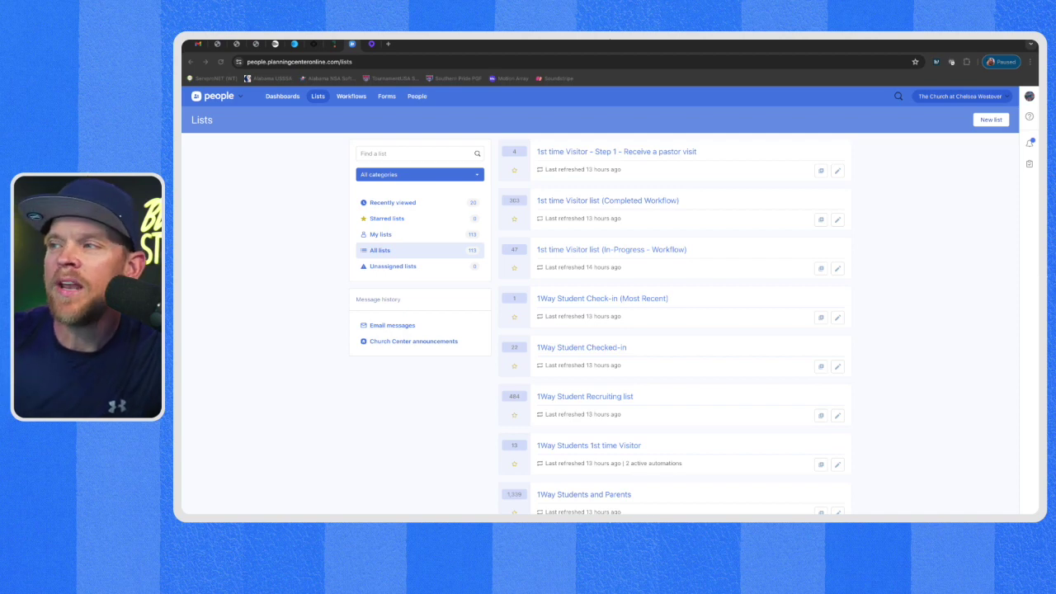
Scroll through all the Planning Center People lists, then go to the Forms page
{"action": "scroll", "coordinate": [600, 330], "scroll_direction": "down", "scroll_amount": 2}
{"action": "scroll", "coordinate": [600, 329], "scroll_direction": "up", "scroll_amount": 2}
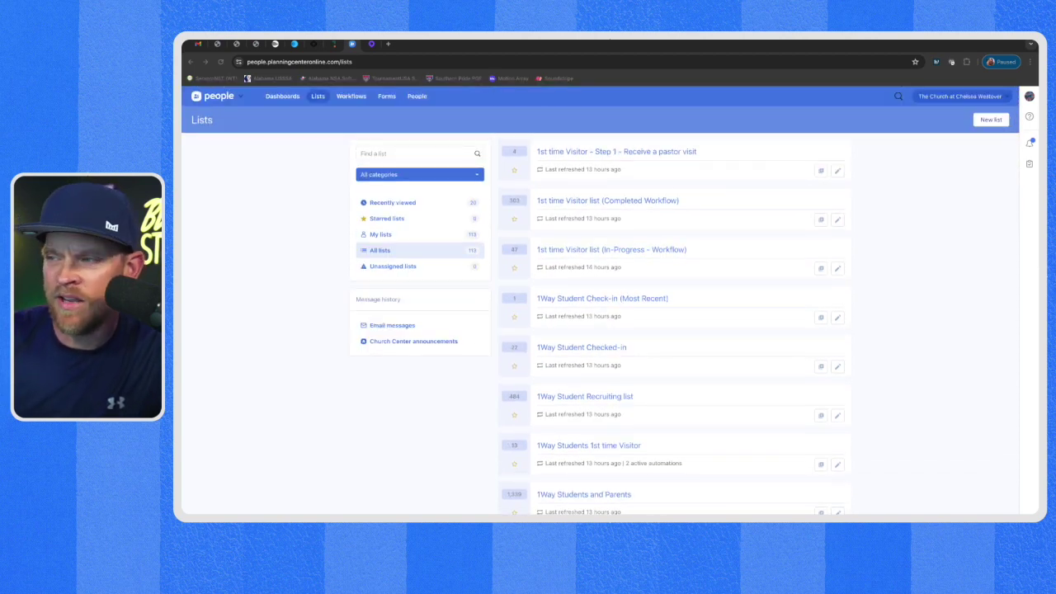
{"action": "scroll", "coordinate": [601, 329], "scroll_direction": "down", "scroll_amount": 8}
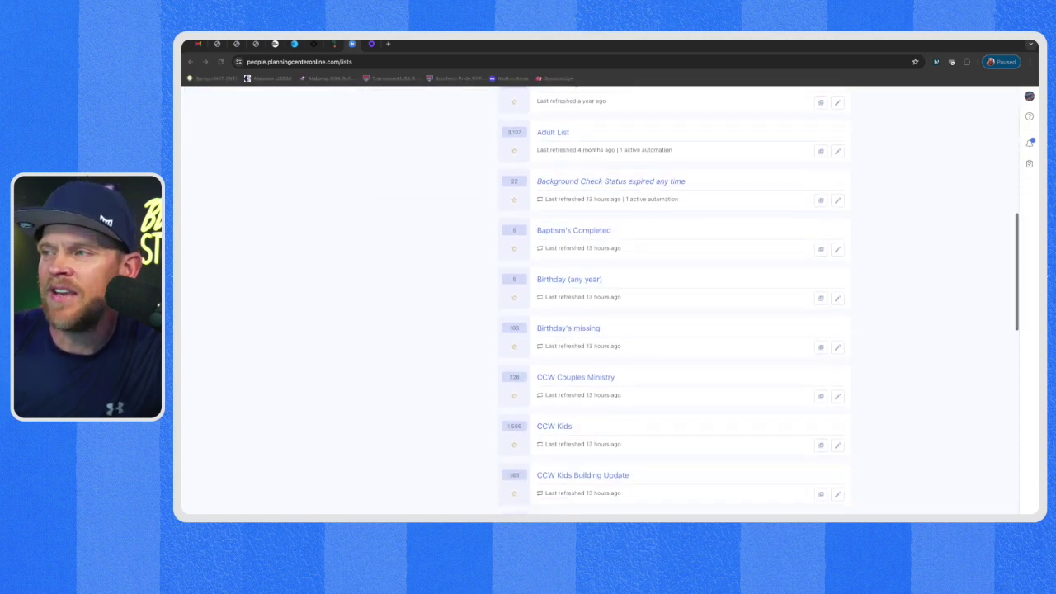
{"action": "scroll", "coordinate": [601, 330], "scroll_direction": "down", "scroll_amount": 5}
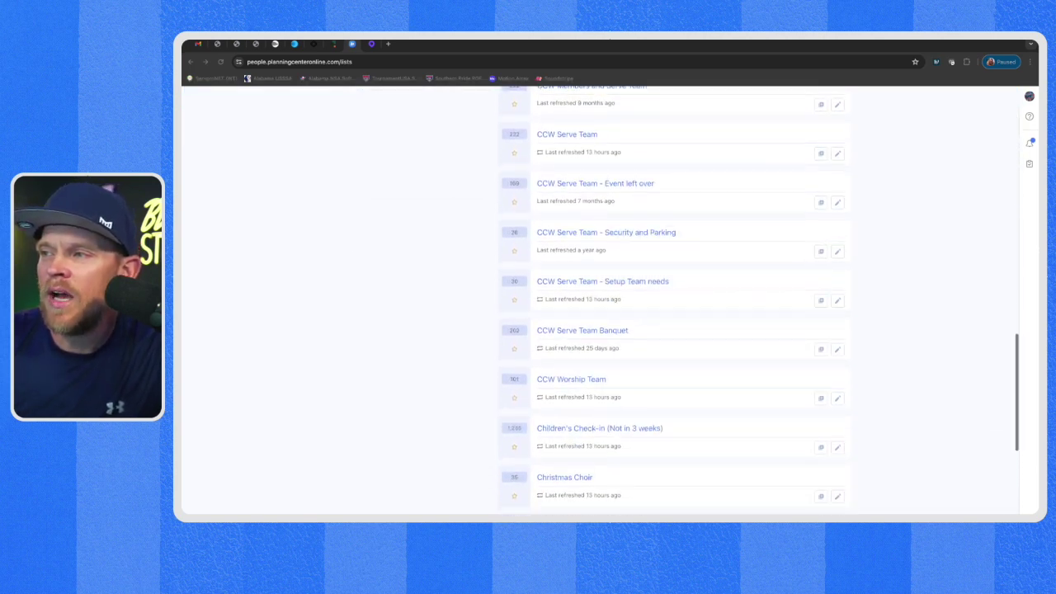
{"action": "scroll", "coordinate": [600, 330], "scroll_direction": "up", "scroll_amount": 13}
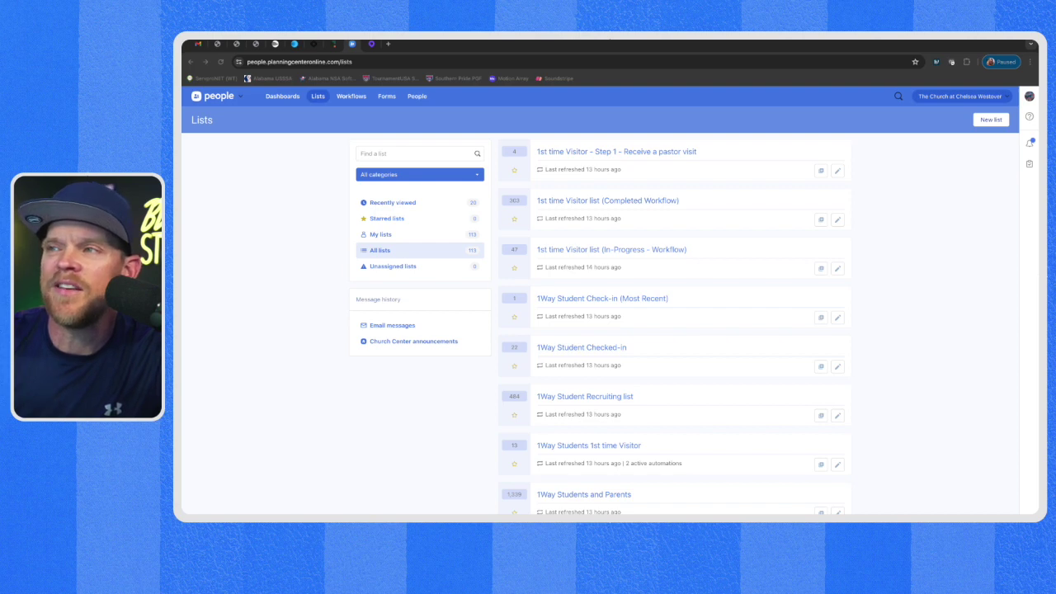
{"action": "left_click", "coordinate": [386, 96]}
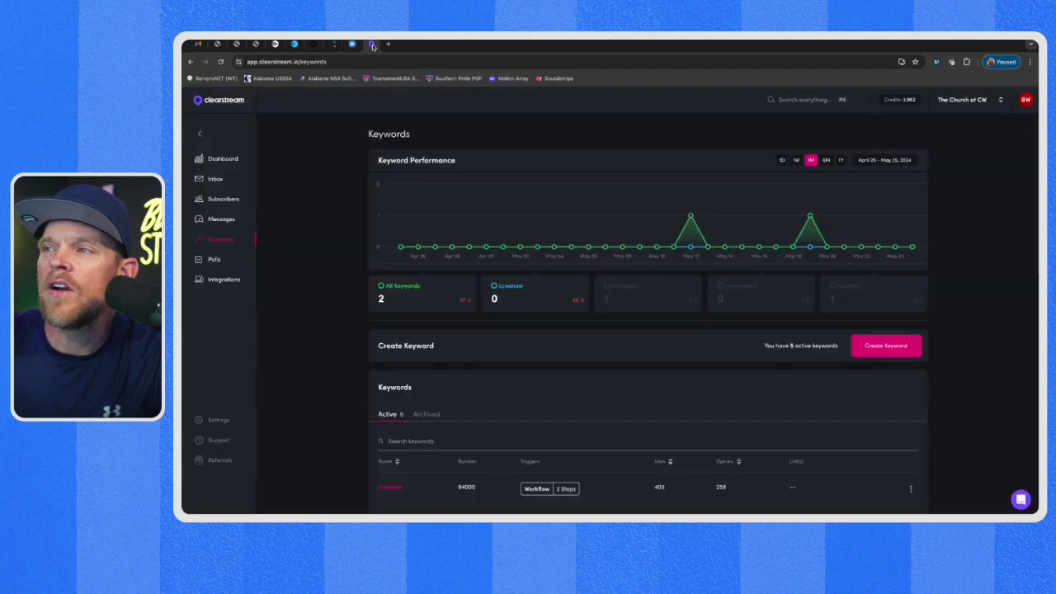
Go from Messages to Integrations and view the Planning Center sync page showing 56 selected lists
{"action": "left_click", "coordinate": [371, 44]}
{"action": "left_click", "coordinate": [220, 221]}
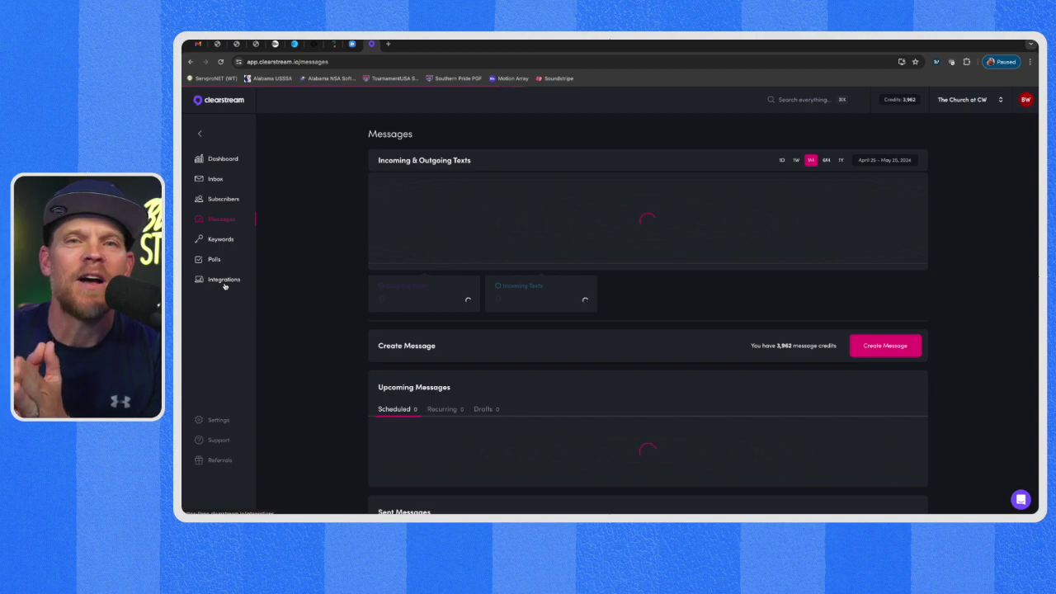
{"action": "left_click", "coordinate": [223, 280]}
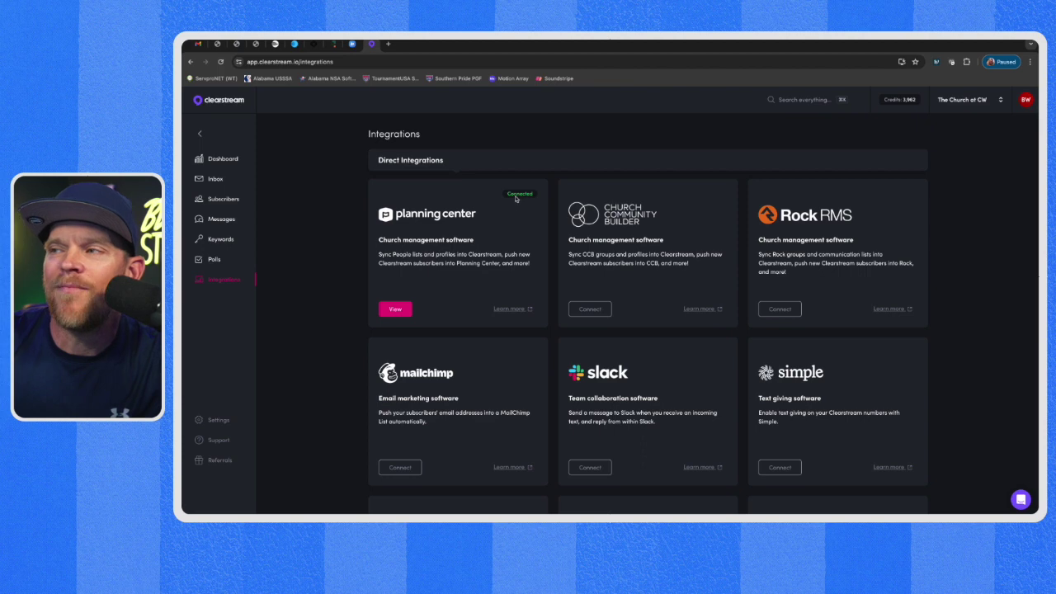
{"action": "left_click", "coordinate": [393, 310]}
{"action": "scroll", "coordinate": [519, 331], "scroll_direction": "down", "scroll_amount": 3}
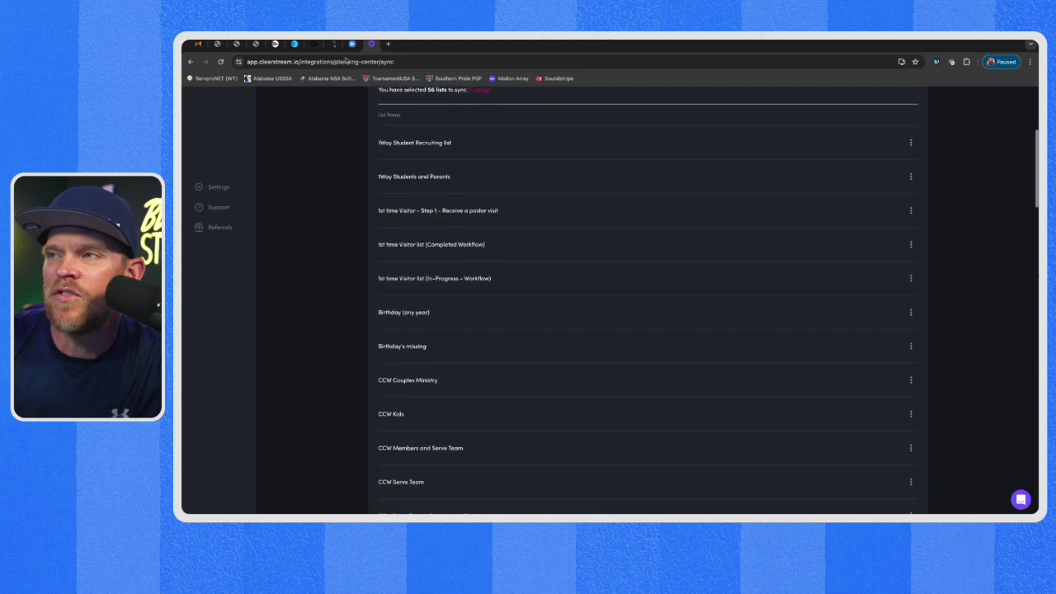
{"action": "left_click", "coordinate": [352, 45]}
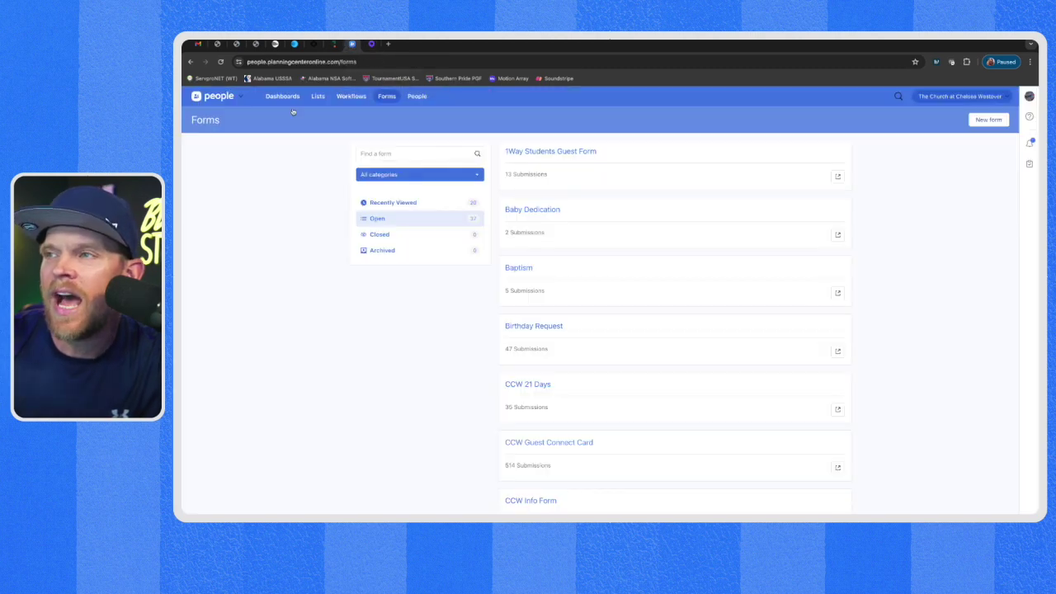
Review the Planning Center People lists and Forms again, then return to Clearstream's sync page
{"action": "left_click", "coordinate": [317, 96]}
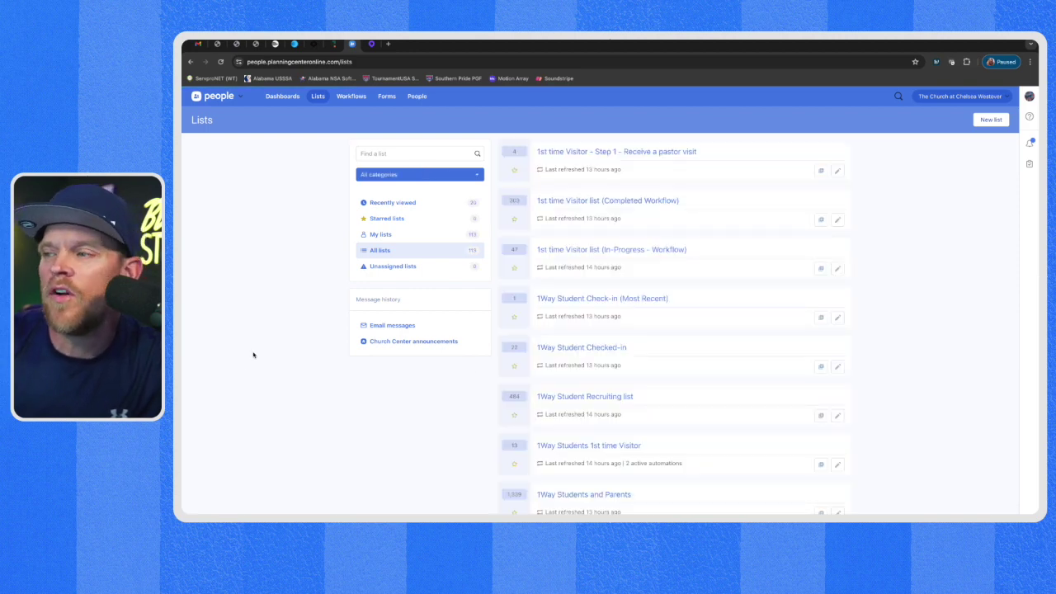
{"action": "scroll", "coordinate": [256, 355], "scroll_direction": "down", "scroll_amount": 6}
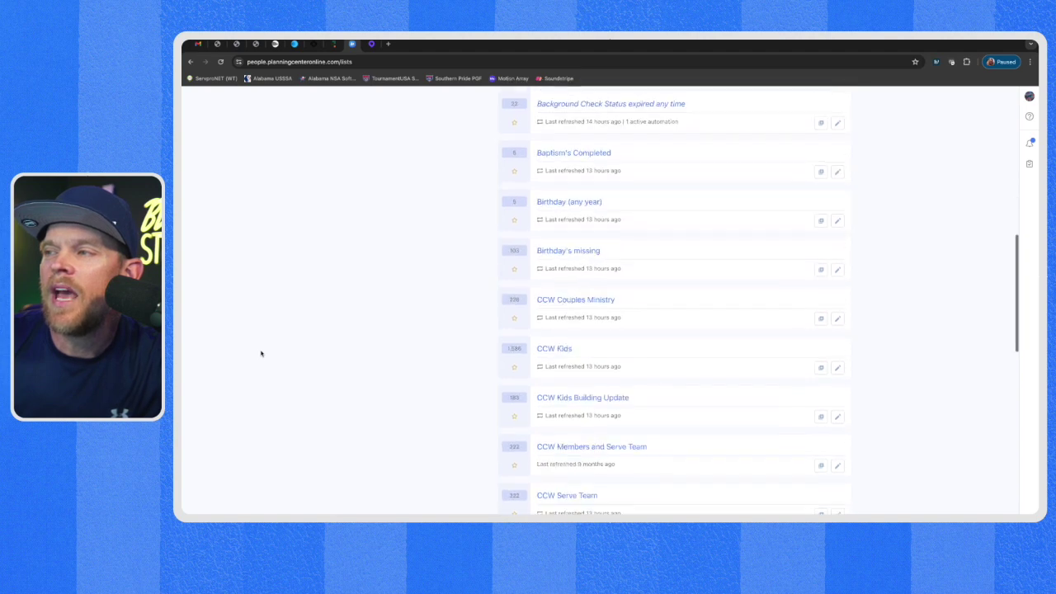
{"action": "scroll", "coordinate": [261, 353], "scroll_direction": "down", "scroll_amount": 5}
{"action": "key", "text": "Home"}
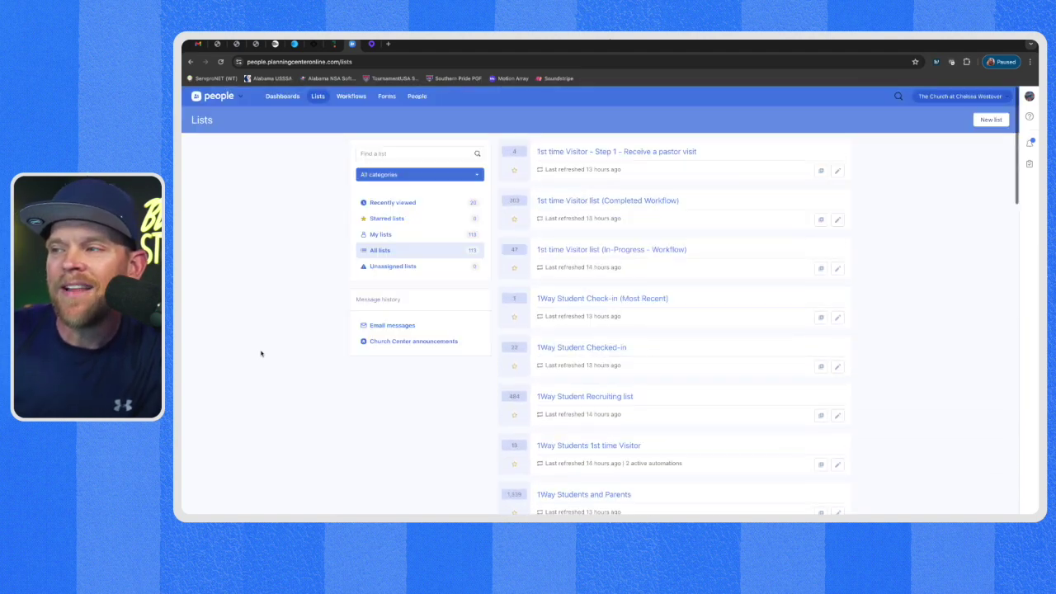
{"action": "left_click", "coordinate": [387, 96]}
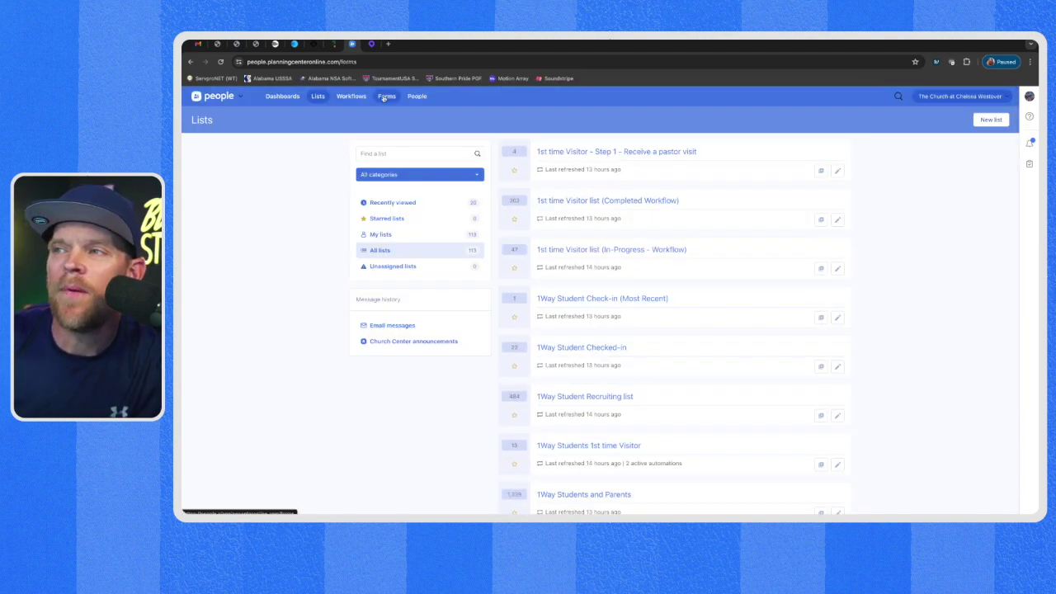
{"action": "left_click", "coordinate": [371, 44]}
{"action": "scroll", "coordinate": [365, 370], "scroll_direction": "up", "scroll_amount": 5}
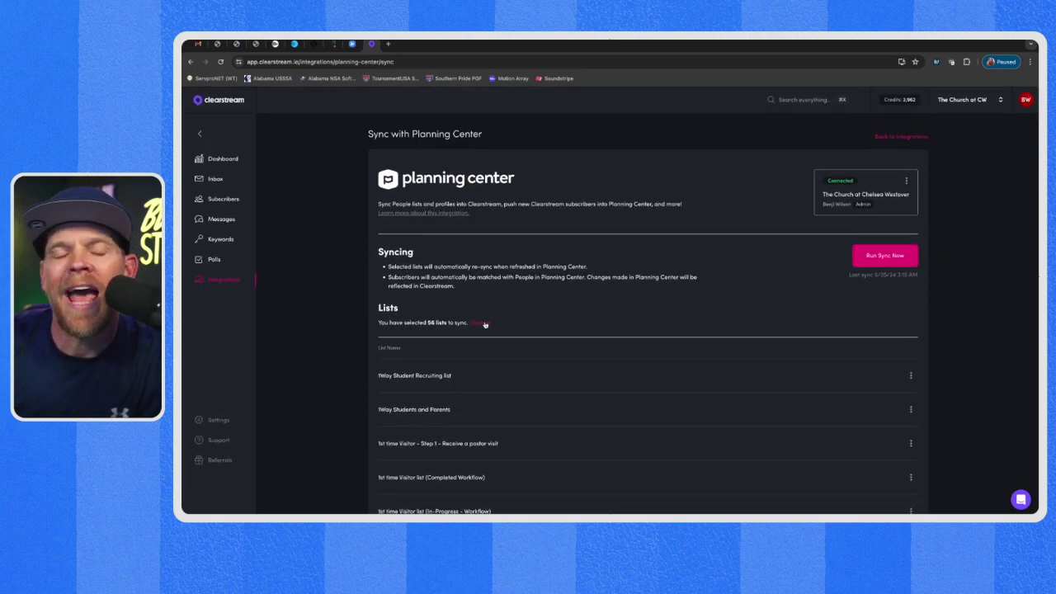
Add 1Way Student Checked-in to the synced Planning Center lists, raising the total to 57
{"action": "left_click", "coordinate": [482, 323]}
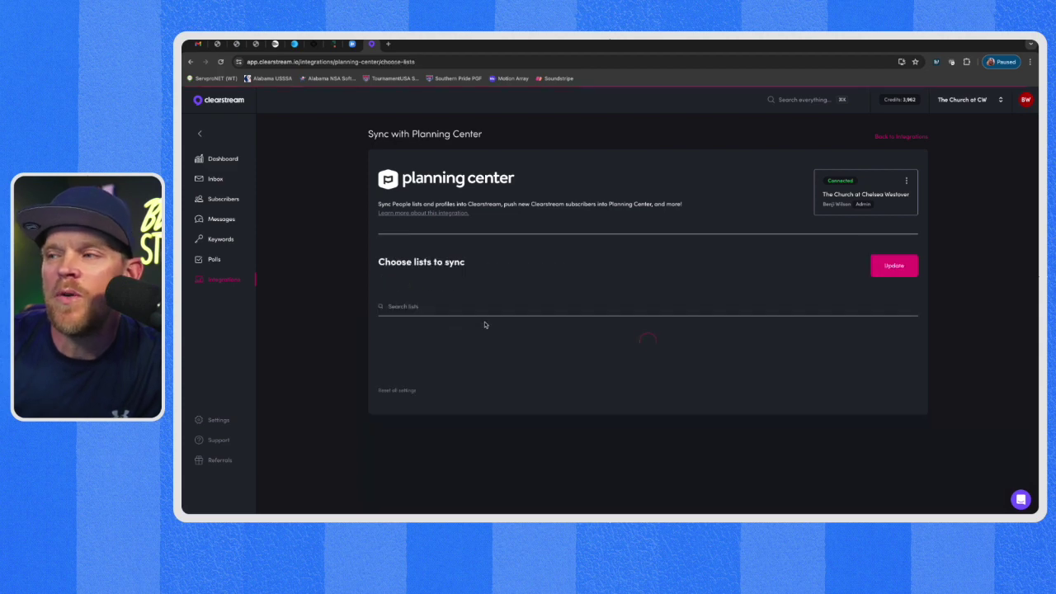
{"action": "left_click", "coordinate": [410, 308]}
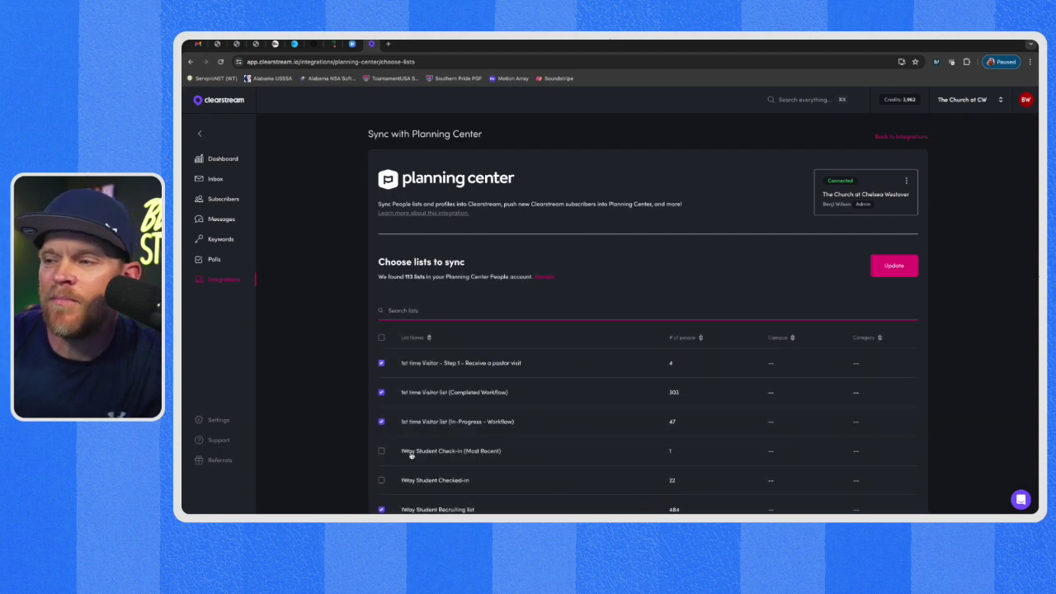
{"action": "scroll", "coordinate": [411, 455], "scroll_direction": "down", "scroll_amount": 1}
{"action": "left_click", "coordinate": [381, 447]}
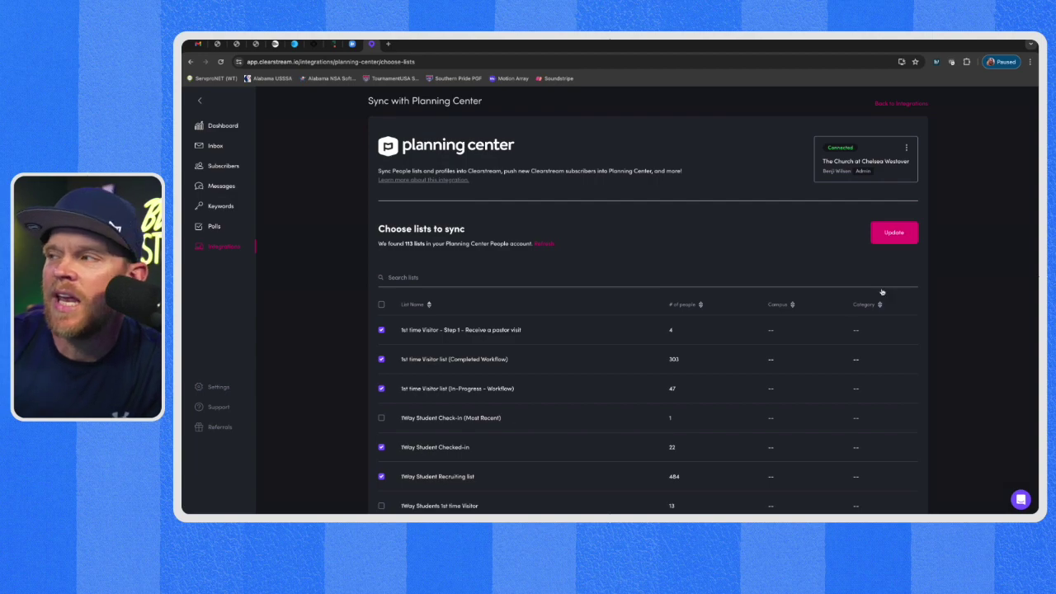
{"action": "left_click", "coordinate": [892, 236]}
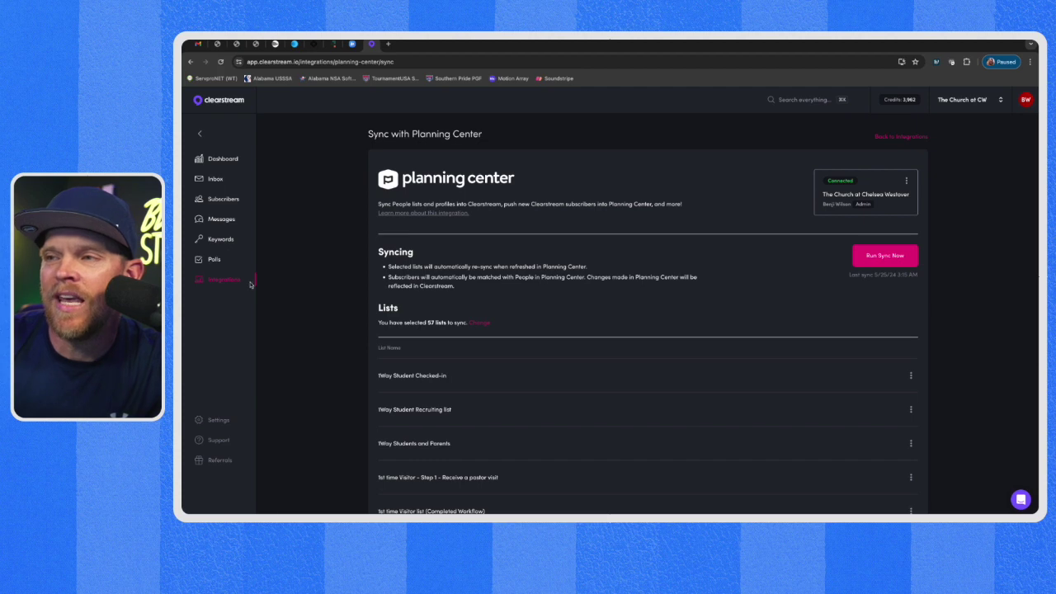
{"action": "left_click", "coordinate": [221, 239]}
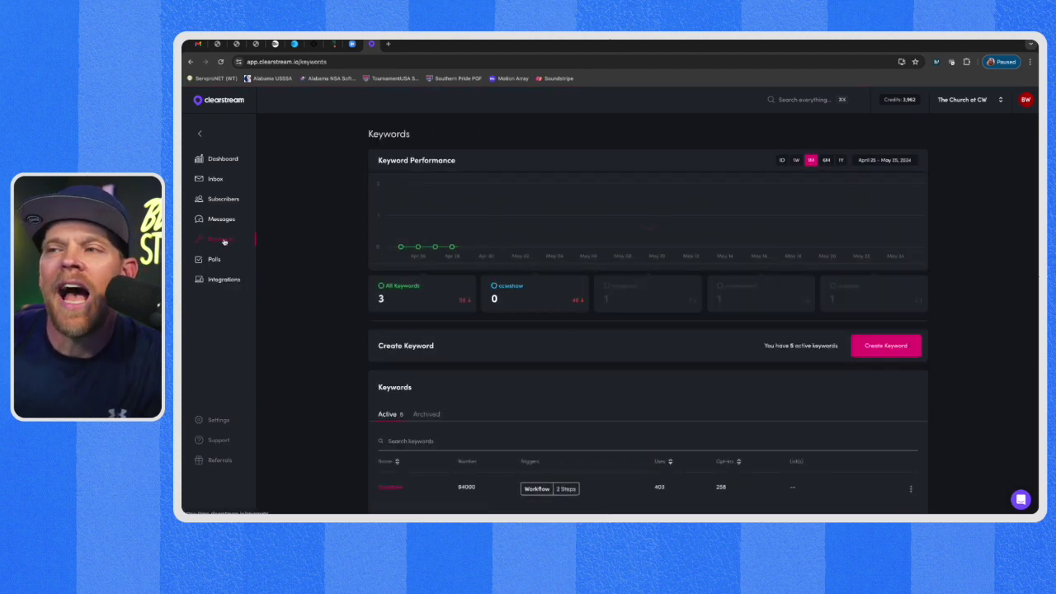
{"action": "left_click", "coordinate": [911, 99]}
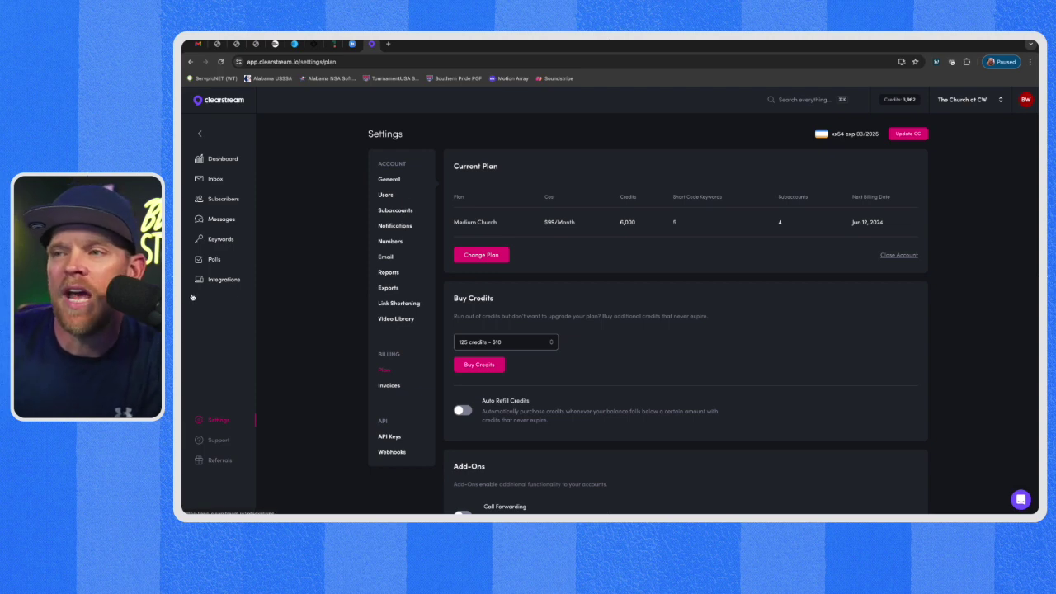
{"action": "left_click", "coordinate": [219, 242]}
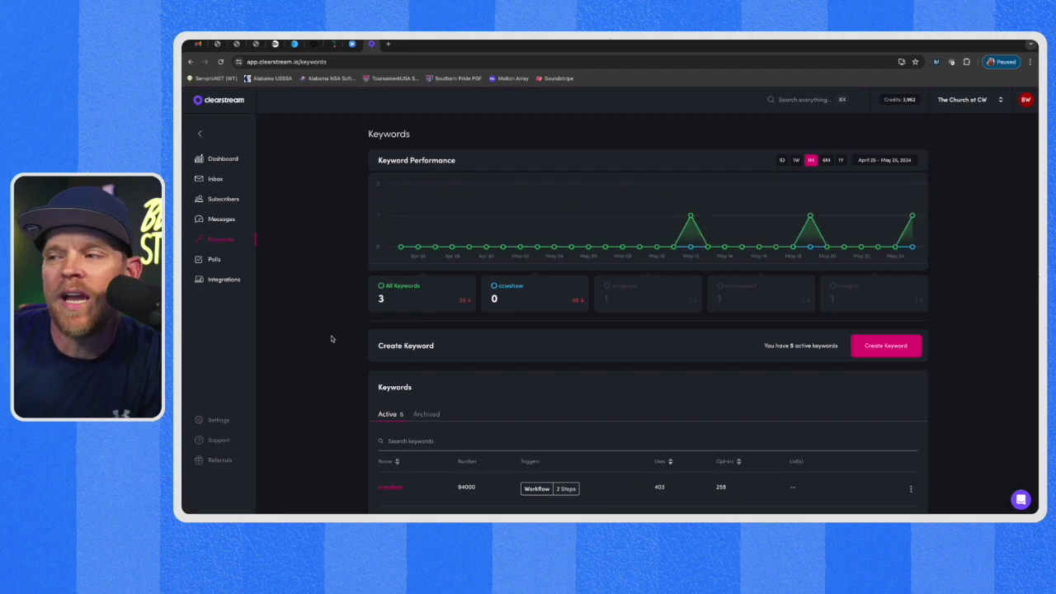
{"action": "scroll", "coordinate": [330, 340], "scroll_direction": "down", "scroll_amount": 3}
Open the ccwshow keyword and check its signup link, then open the ccwguest keyword from Keywords
{"action": "scroll", "coordinate": [330, 339], "scroll_direction": "down", "scroll_amount": 1}
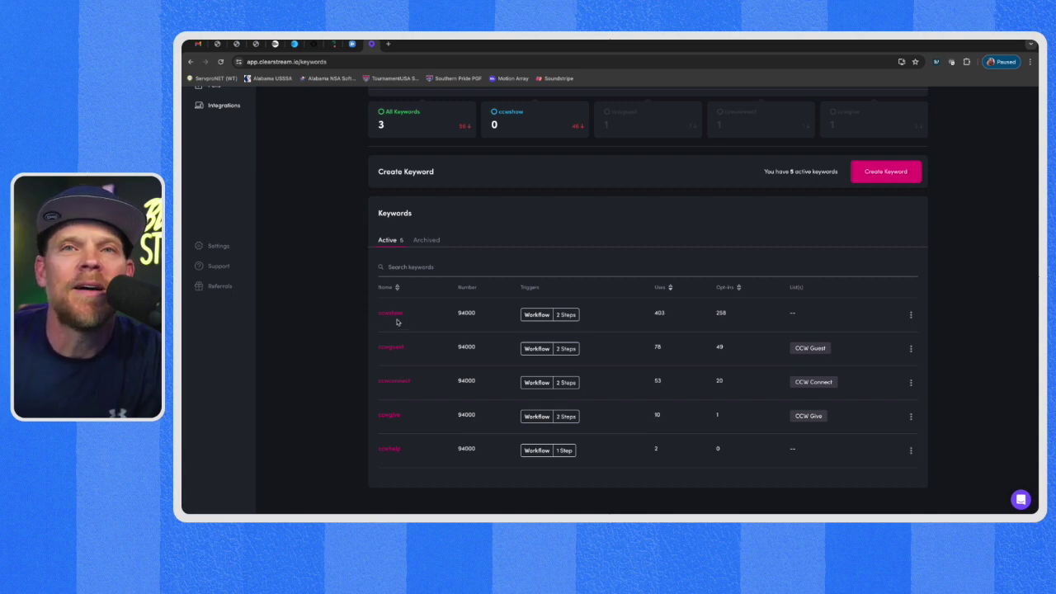
{"action": "left_click", "coordinate": [397, 315]}
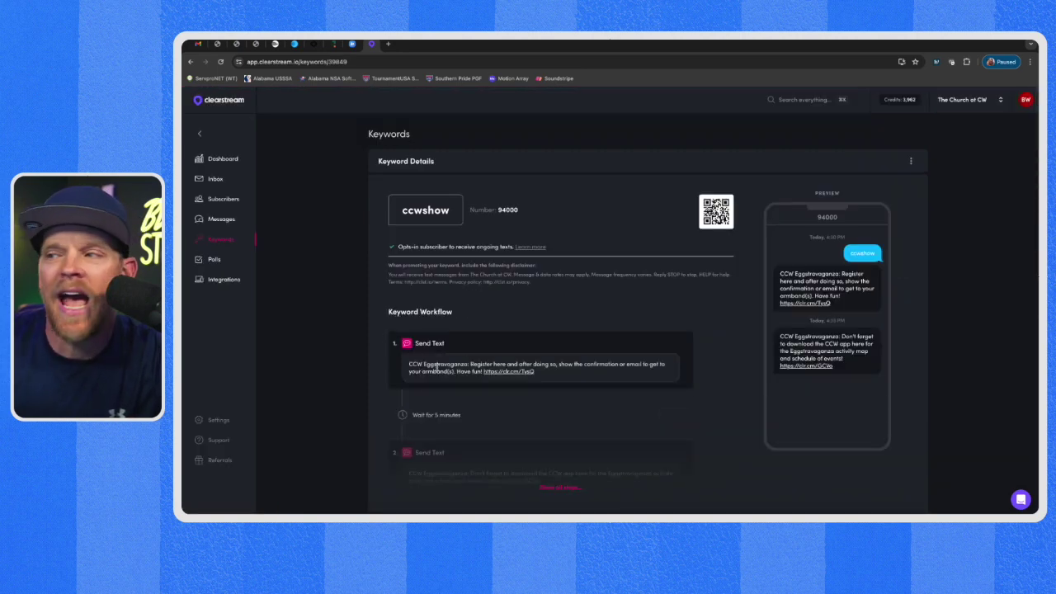
{"action": "left_click", "coordinate": [513, 375]}
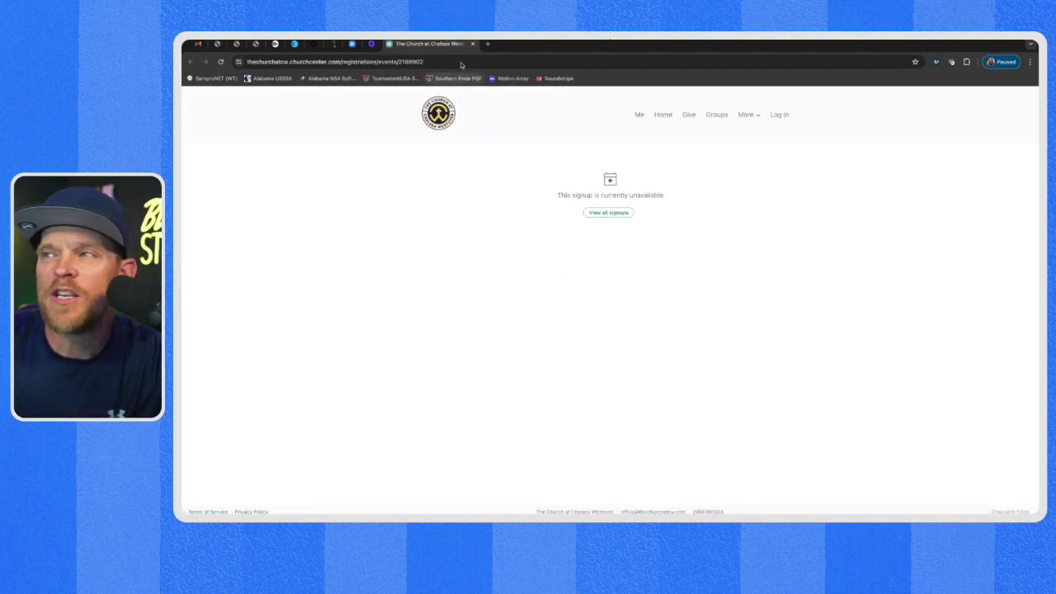
{"action": "left_click", "coordinate": [474, 45]}
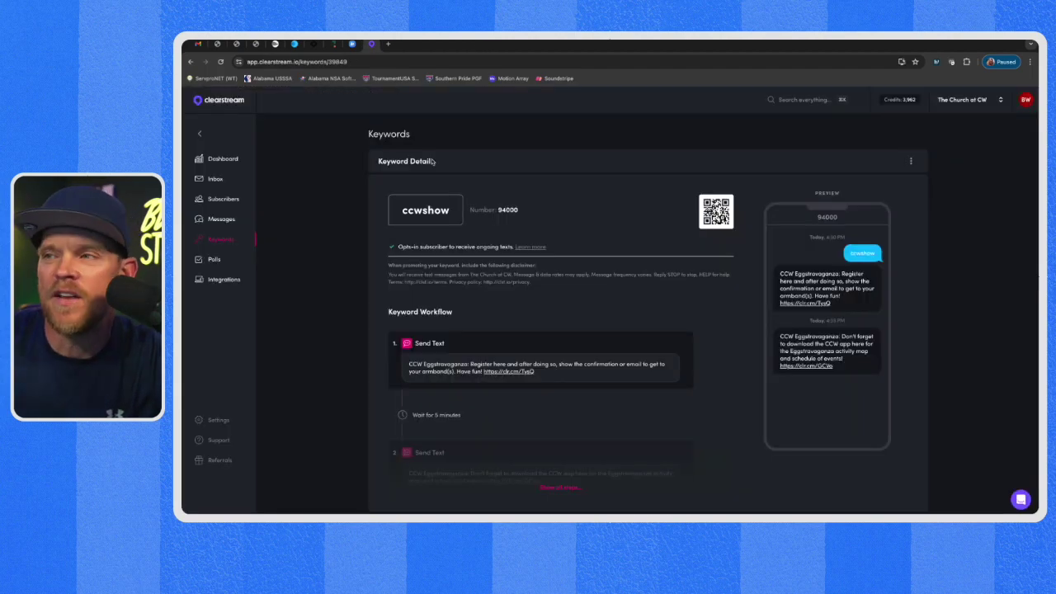
{"action": "left_click", "coordinate": [221, 239]}
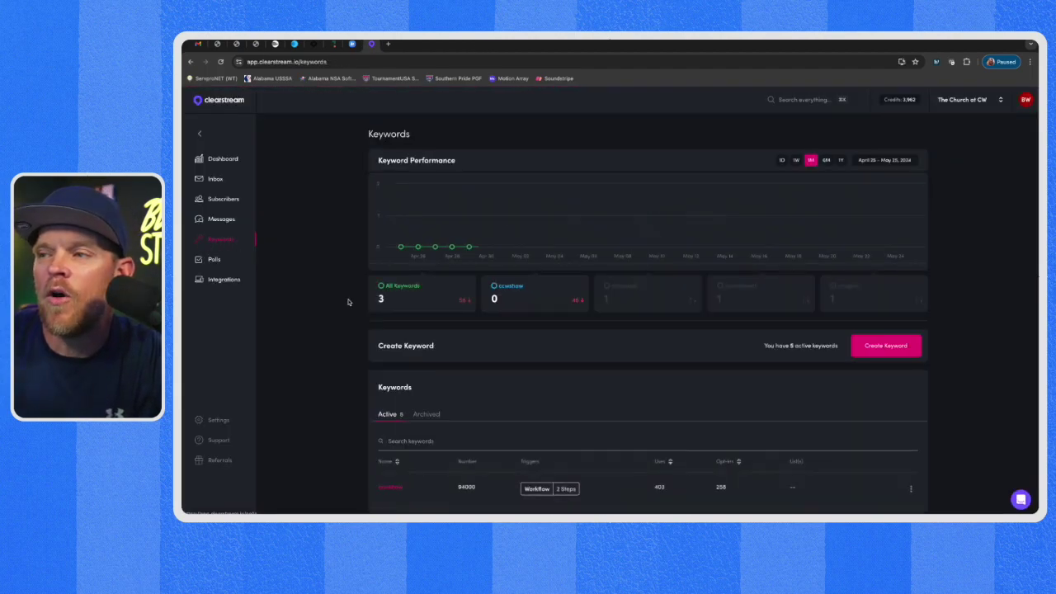
{"action": "scroll", "coordinate": [384, 358], "scroll_direction": "down", "scroll_amount": 3}
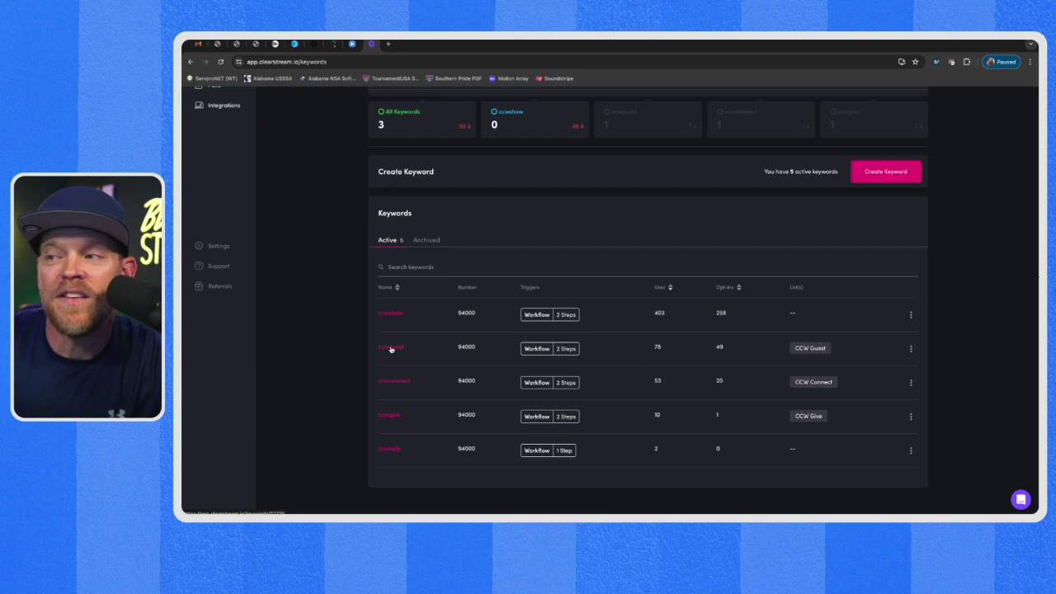
{"action": "left_click", "coordinate": [391, 348]}
Review the ccwguest workflow: add texters to CCW Guest, then reply offering a free welcome-center gift
{"action": "scroll", "coordinate": [360, 348], "scroll_direction": "down", "scroll_amount": 3}
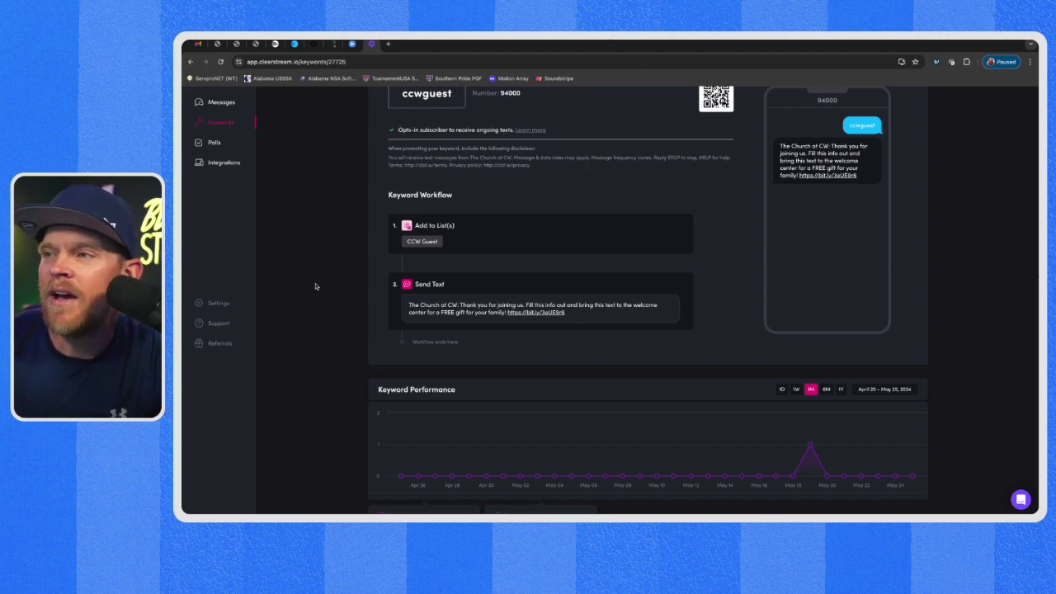
{"action": "scroll", "coordinate": [331, 296], "scroll_direction": "up", "scroll_amount": 2}
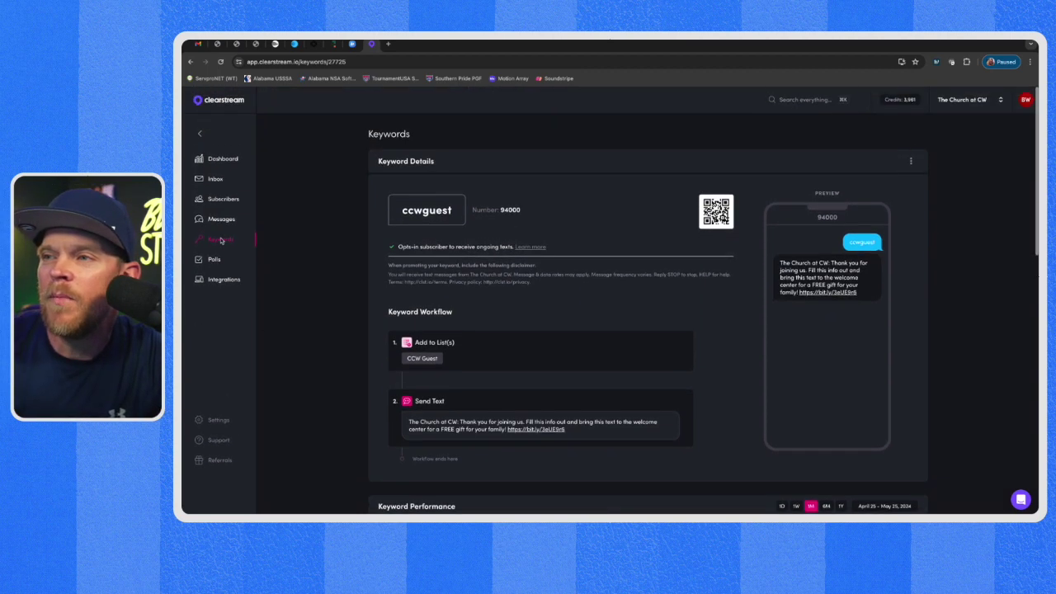
Open Messages, glance at Recurring, and show the scheduled Baptism Sunday text to 507 recipients
{"action": "left_click", "coordinate": [221, 240]}
{"action": "left_click", "coordinate": [218, 220]}
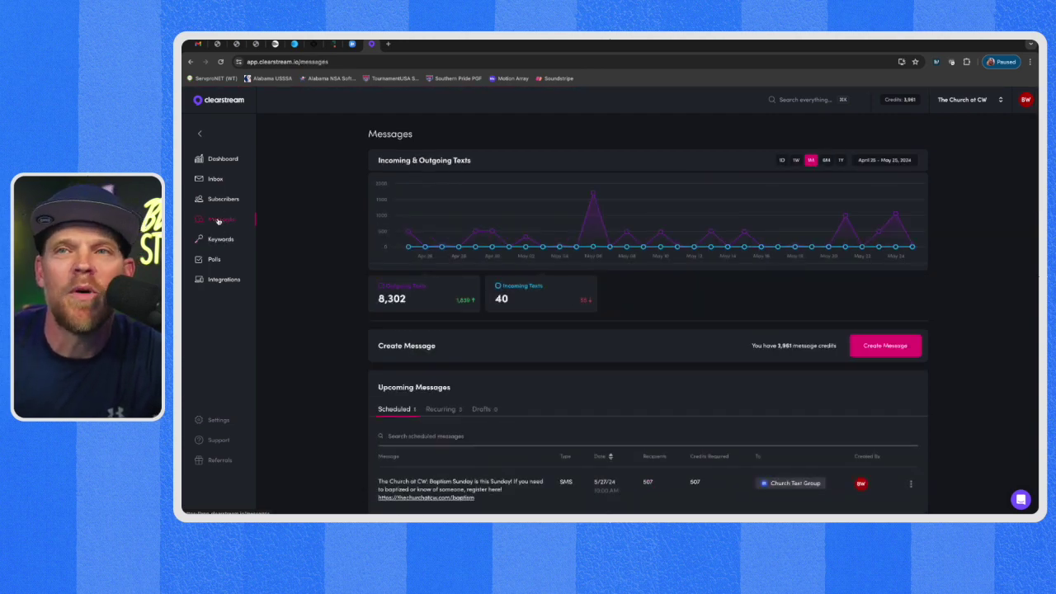
{"action": "scroll", "coordinate": [413, 309], "scroll_direction": "down", "scroll_amount": 3}
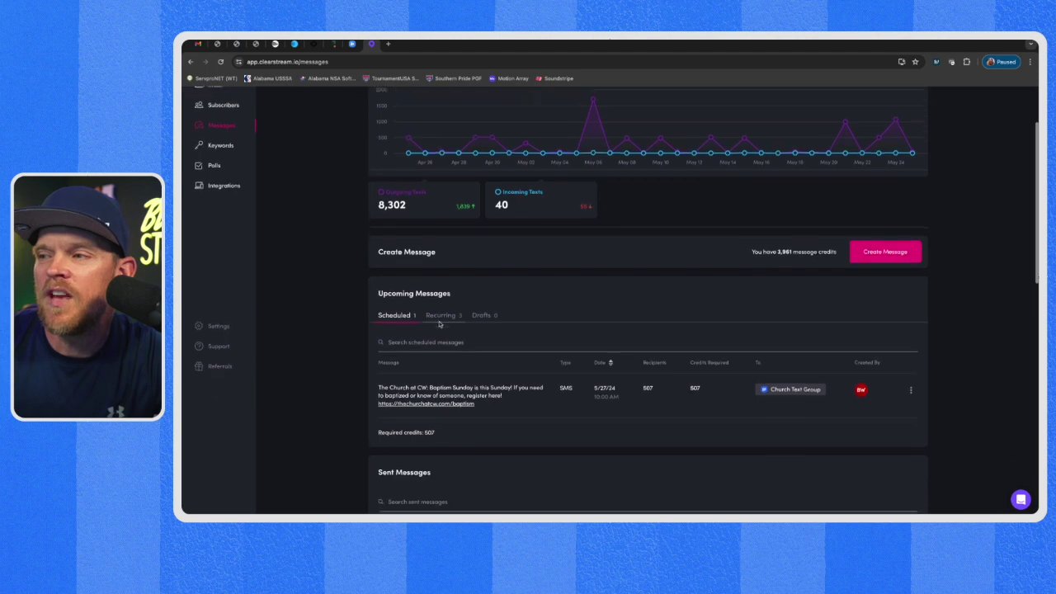
{"action": "left_click", "coordinate": [440, 306]}
{"action": "left_click", "coordinate": [389, 306]}
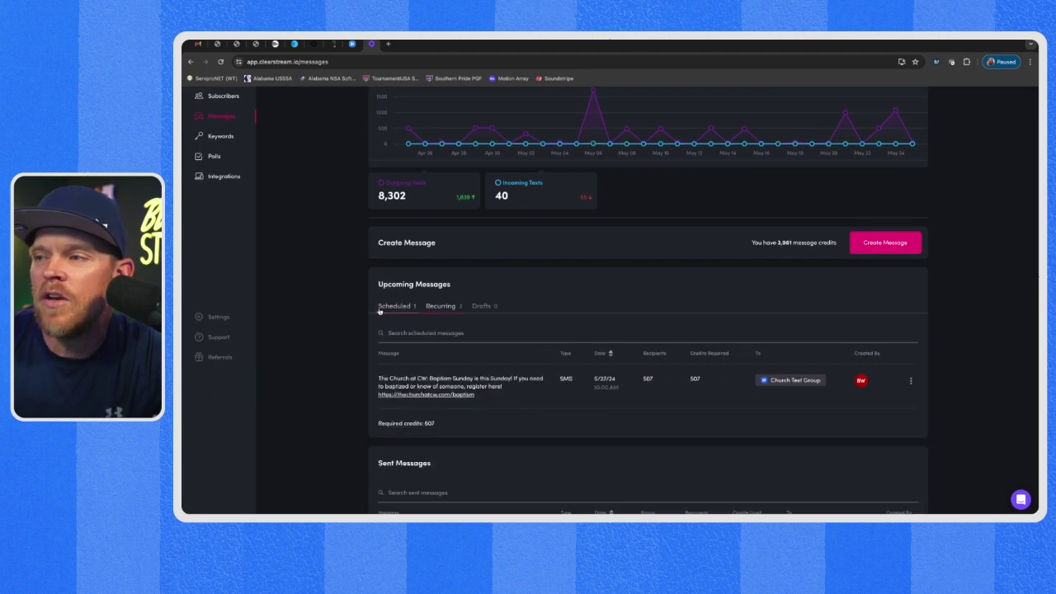
{"action": "scroll", "coordinate": [352, 334], "scroll_direction": "up", "scroll_amount": 1}
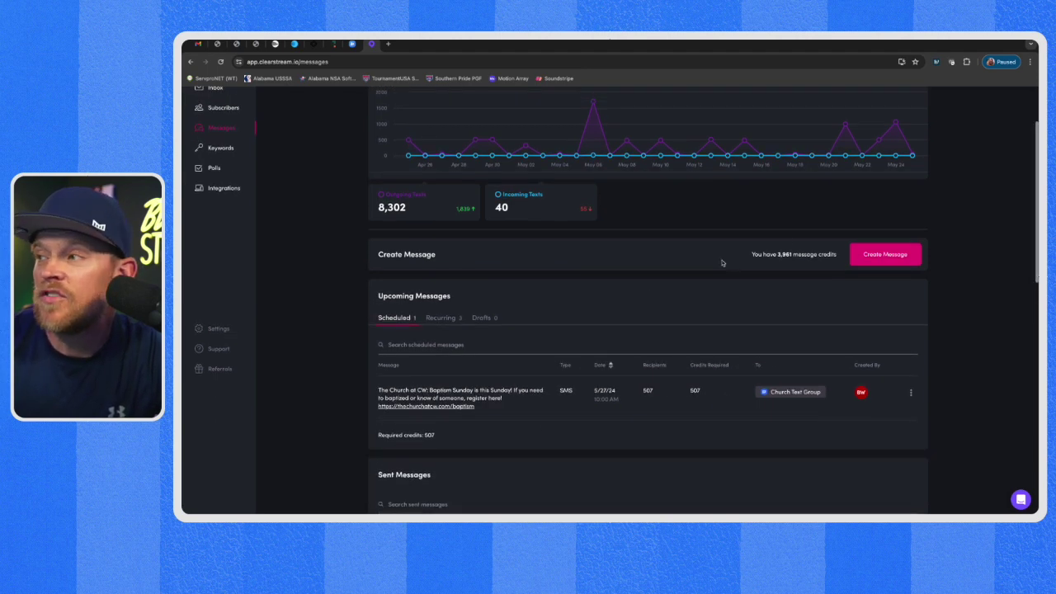
Start a new message, opening the header settings and cancelling without changes
{"action": "left_click", "coordinate": [885, 254]}
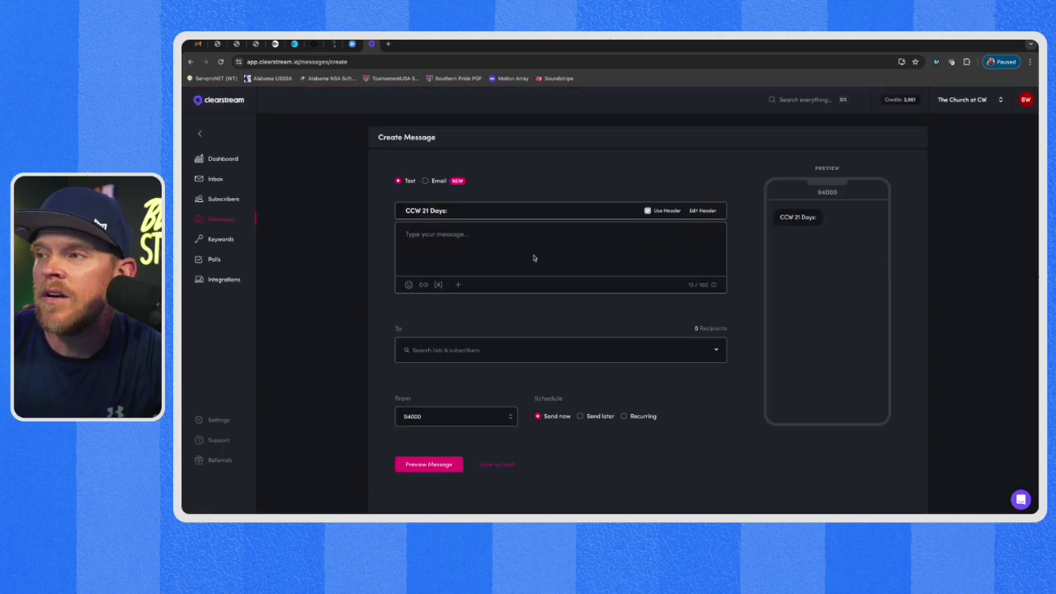
{"action": "left_click", "coordinate": [702, 210]}
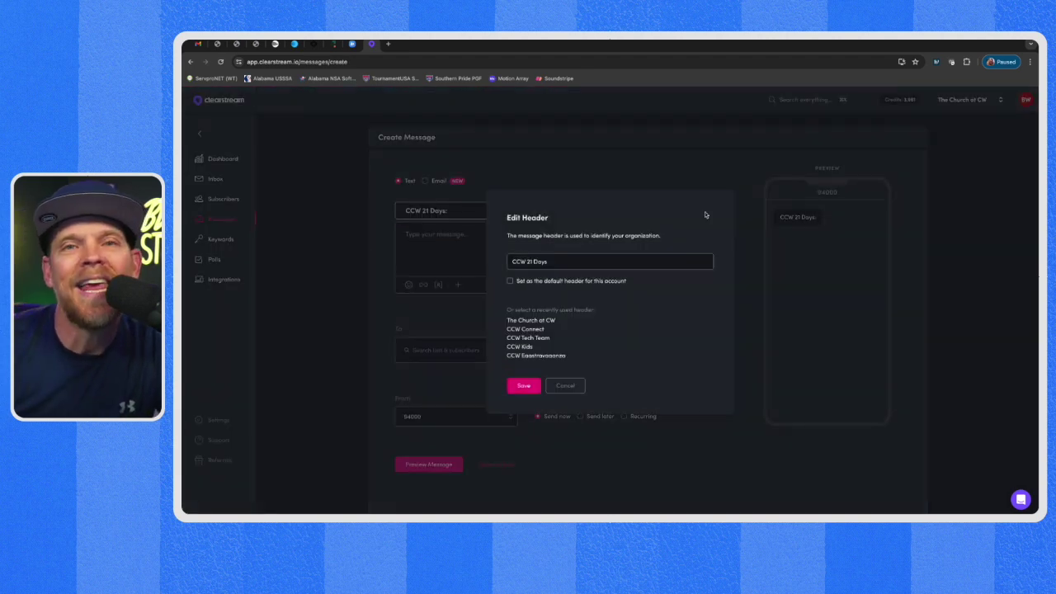
{"action": "left_click", "coordinate": [554, 389]}
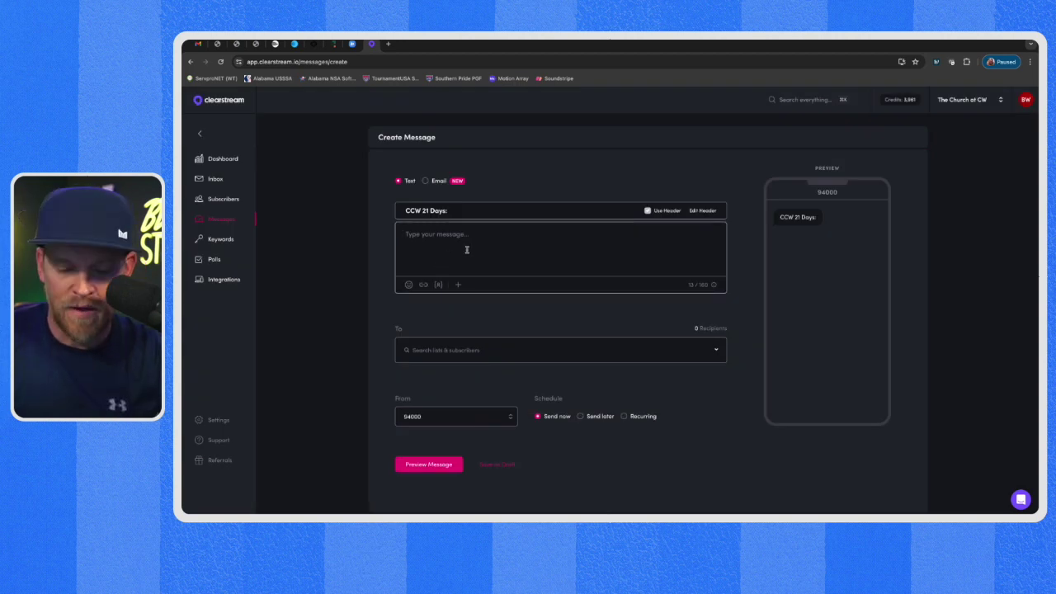
Type the link thechurchotcw.com/summerrama, try shortening it, then delete it from the body
{"action": "type", "text": "thechurcho"}
{"action": "type", "text": "tc"}
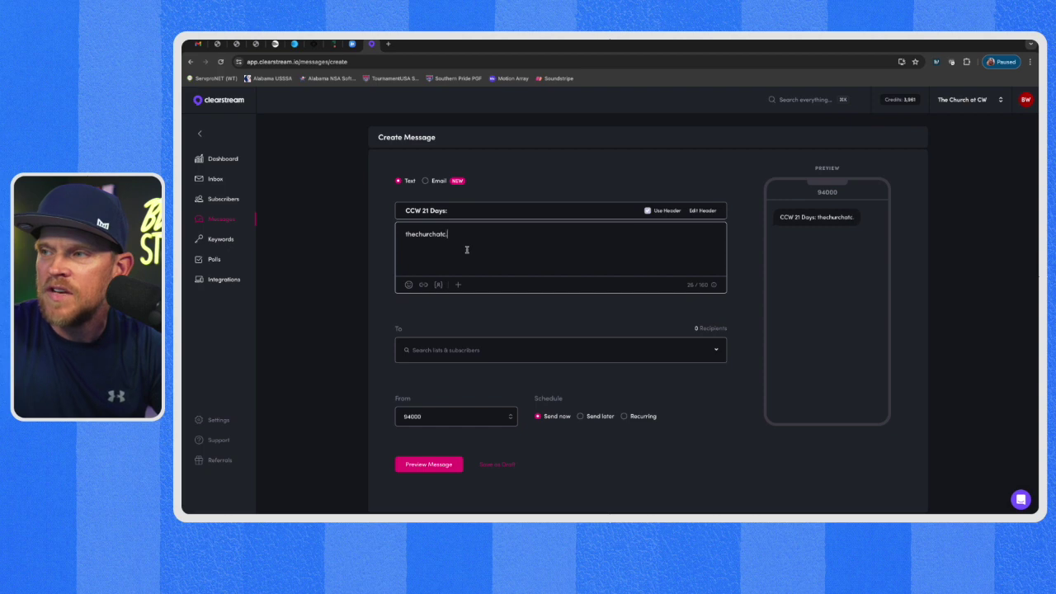
{"action": "type", "text": "w.com"}
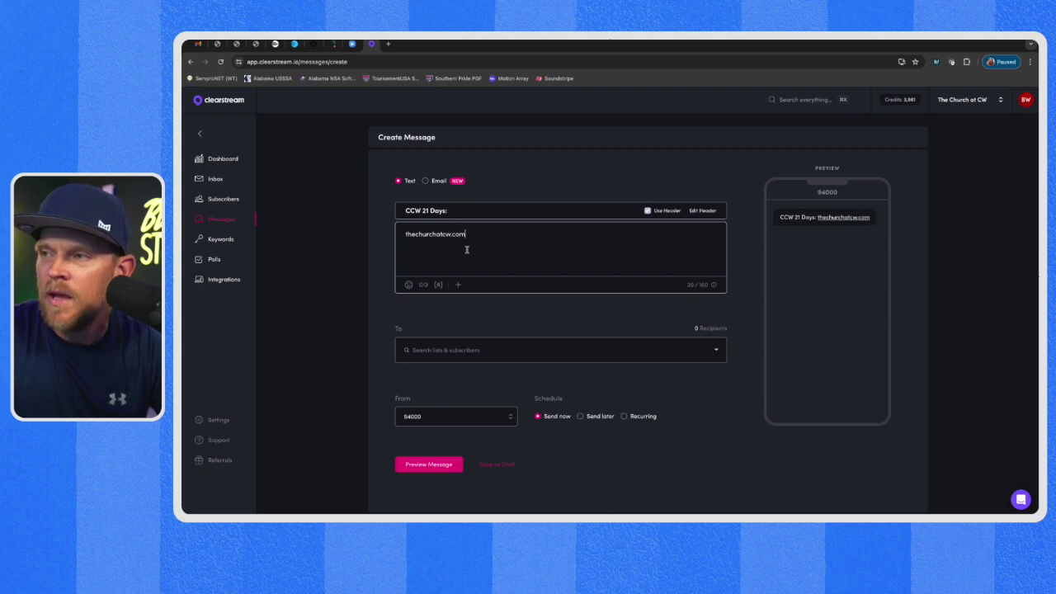
{"action": "left_click", "coordinate": [423, 284]}
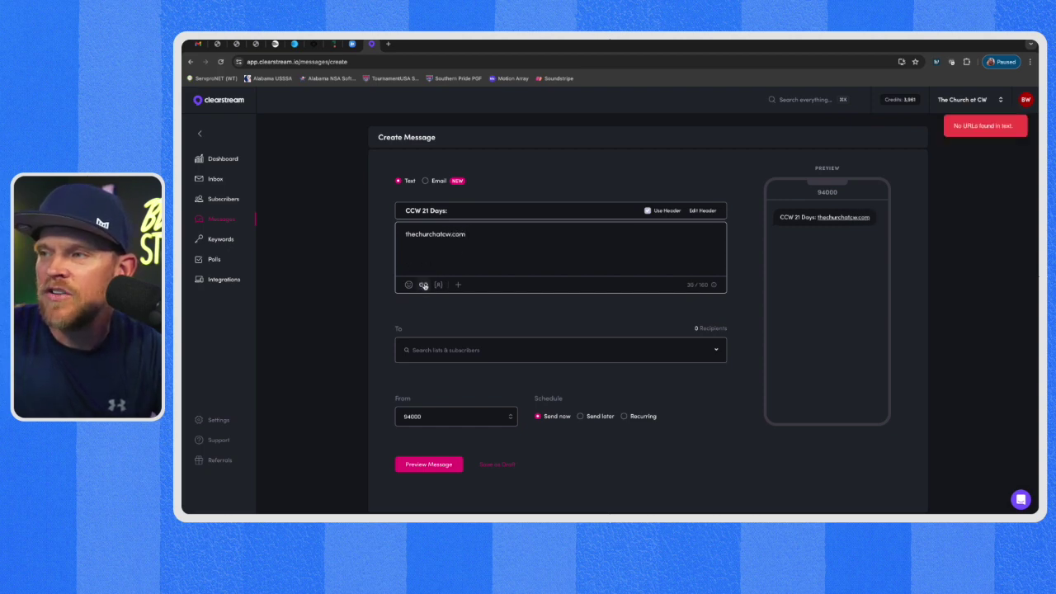
{"action": "left_click", "coordinate": [470, 234]}
{"action": "type", "text": "/summe"}
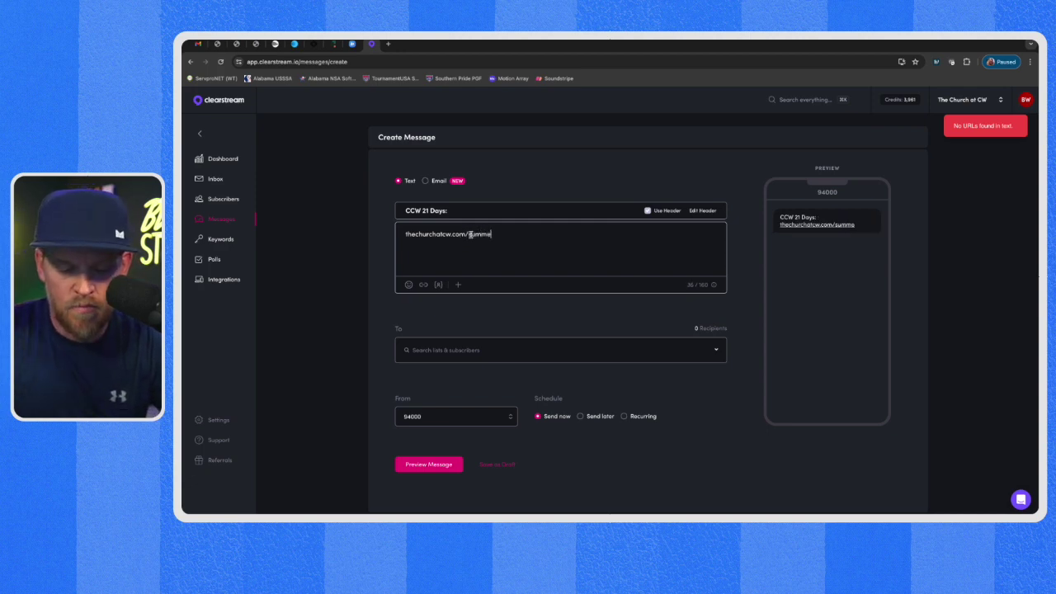
{"action": "type", "text": "rrama"}
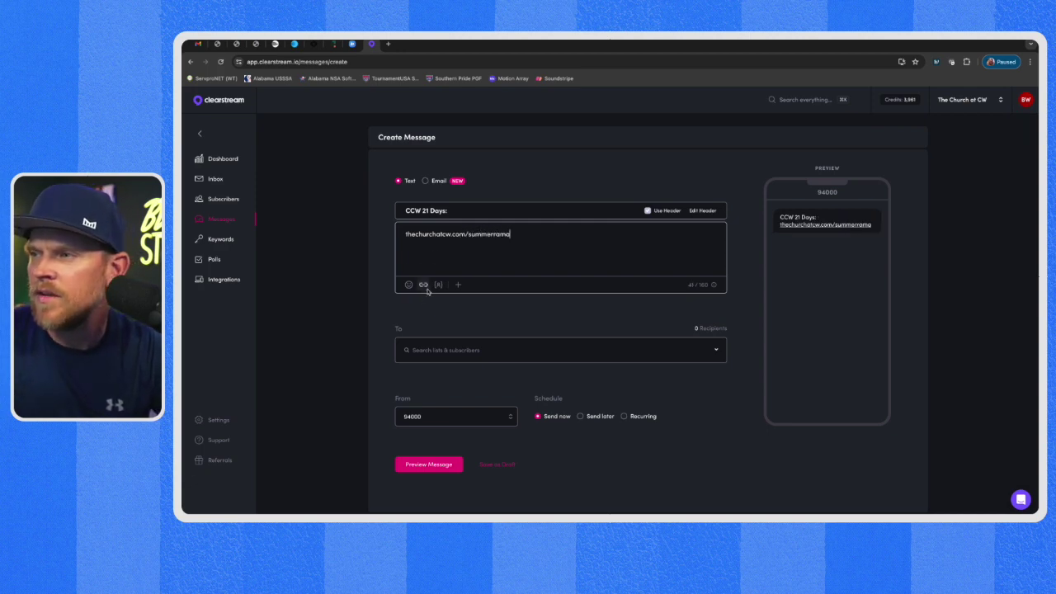
{"action": "left_click", "coordinate": [424, 284]}
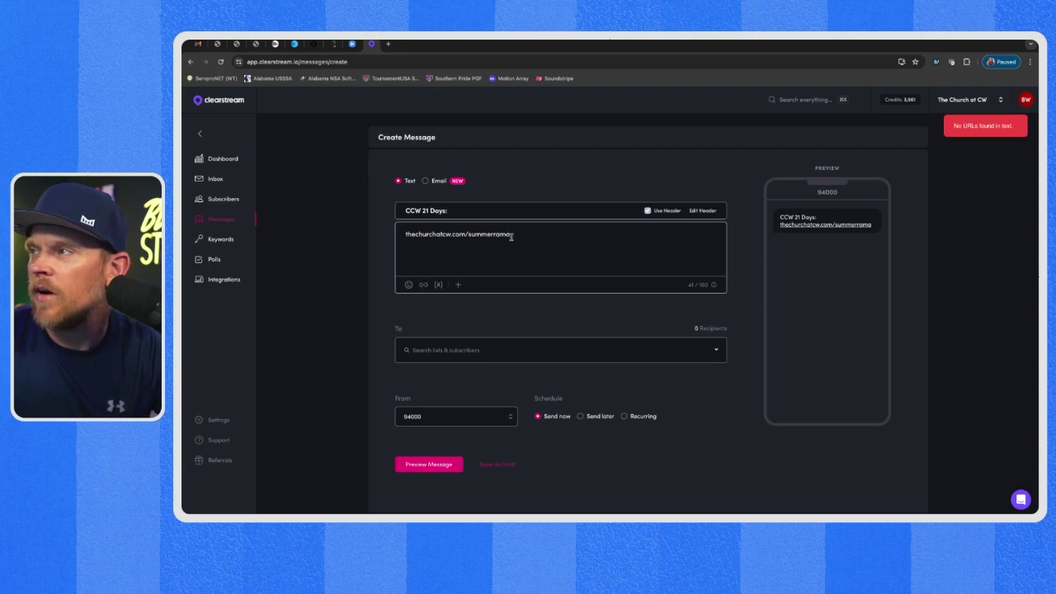
{"action": "left_click_drag", "start_coordinate": [511, 234], "coordinate": [347, 236]}
{"action": "key", "text": "BackSpace"}
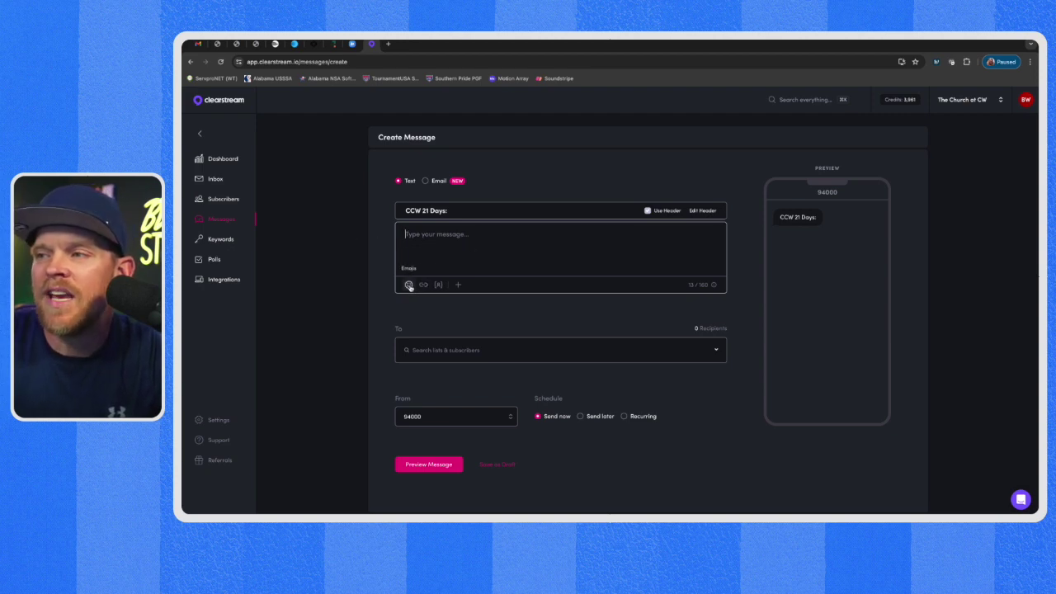
Add the Event Text List as recipients, cancel the recurring schedule, and return to Messages
{"action": "left_click", "coordinate": [435, 353]}
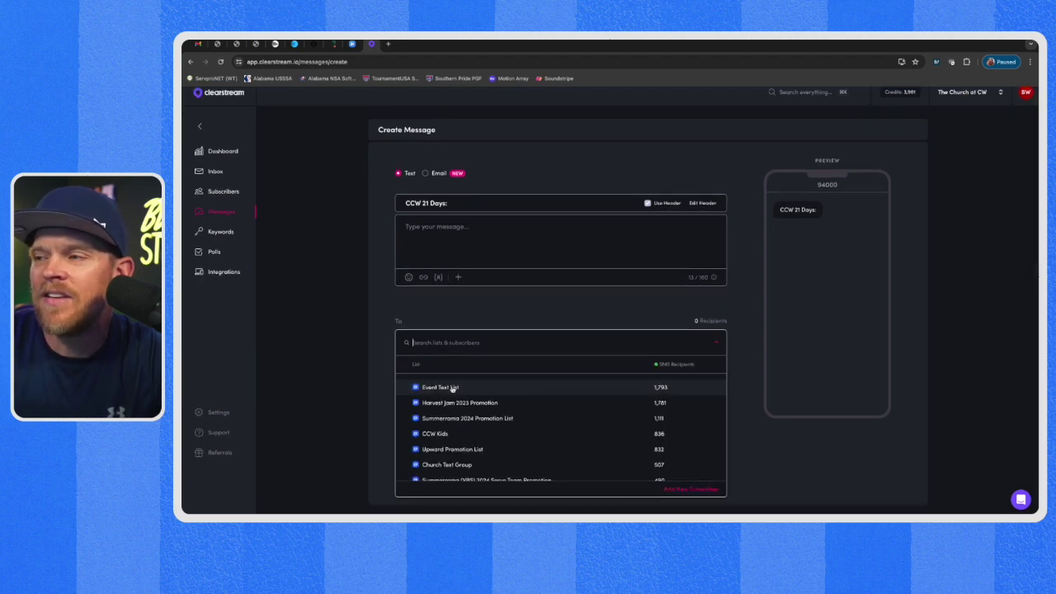
{"action": "left_click", "coordinate": [452, 388]}
{"action": "left_click", "coordinate": [378, 321]}
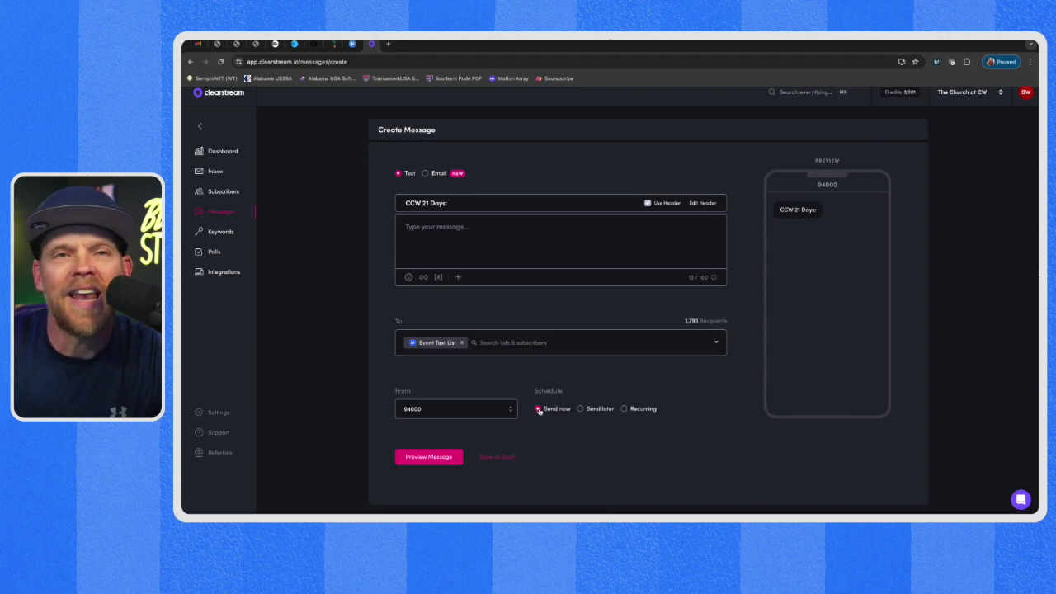
{"action": "left_click", "coordinate": [624, 409]}
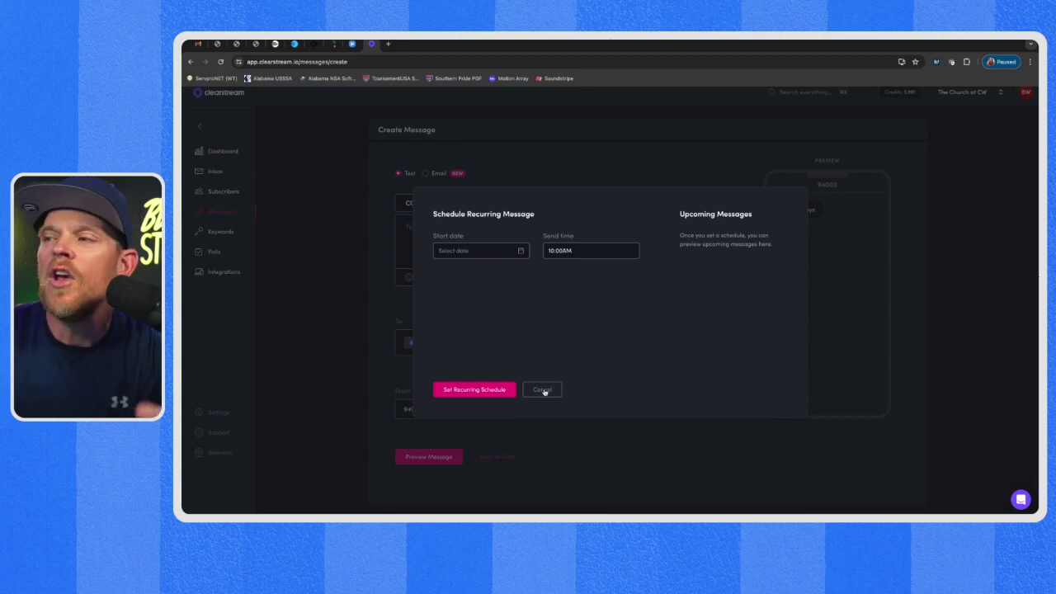
{"action": "left_click", "coordinate": [542, 390]}
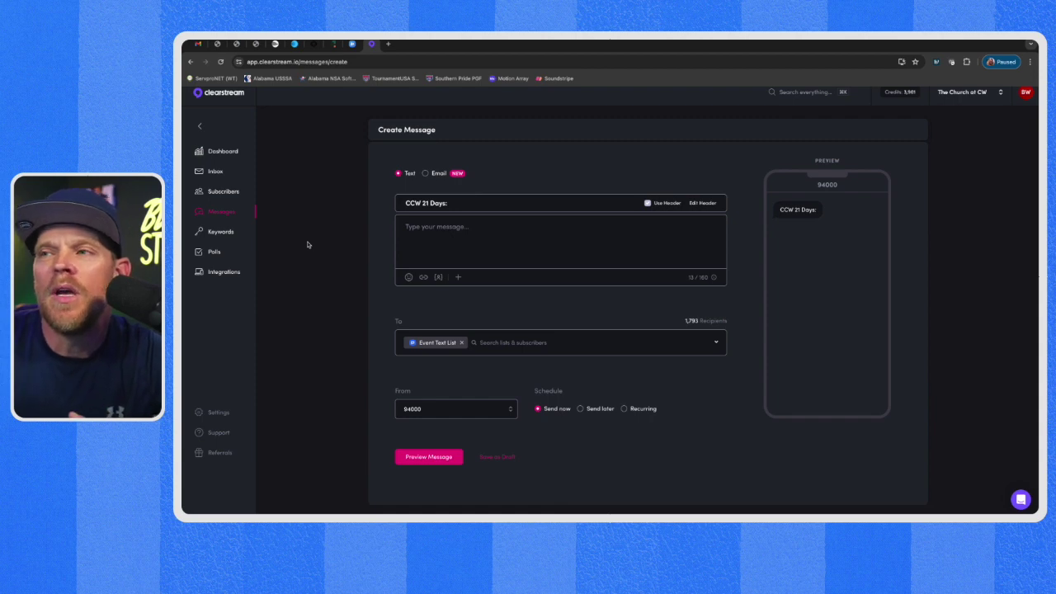
{"action": "left_click", "coordinate": [221, 212]}
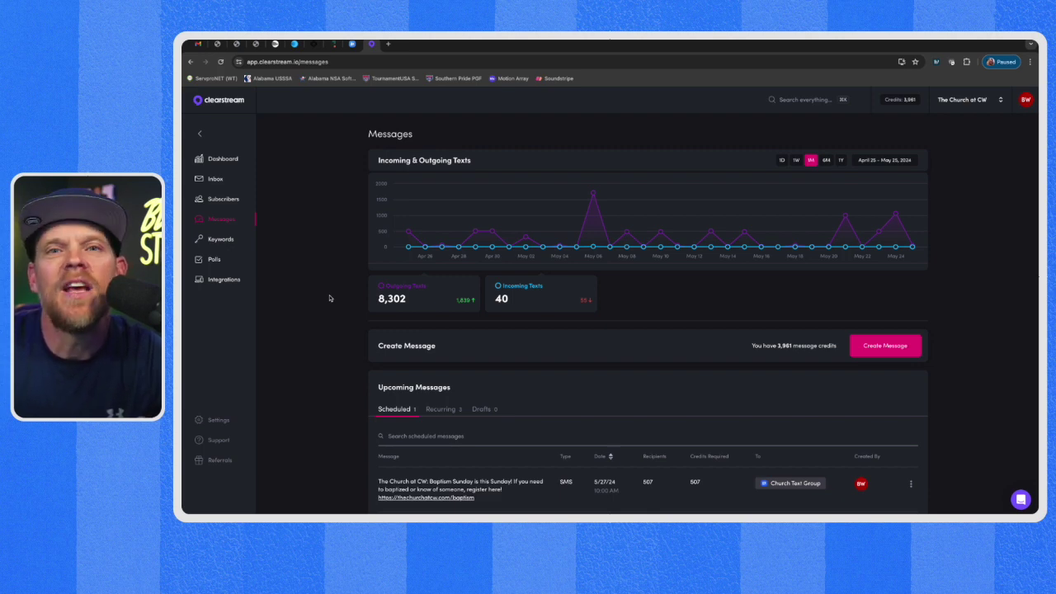
Scroll down to the 13 automated workflows, including 1st time visitor and Birthday Text
{"action": "scroll", "coordinate": [329, 298], "scroll_direction": "down", "scroll_amount": 10}
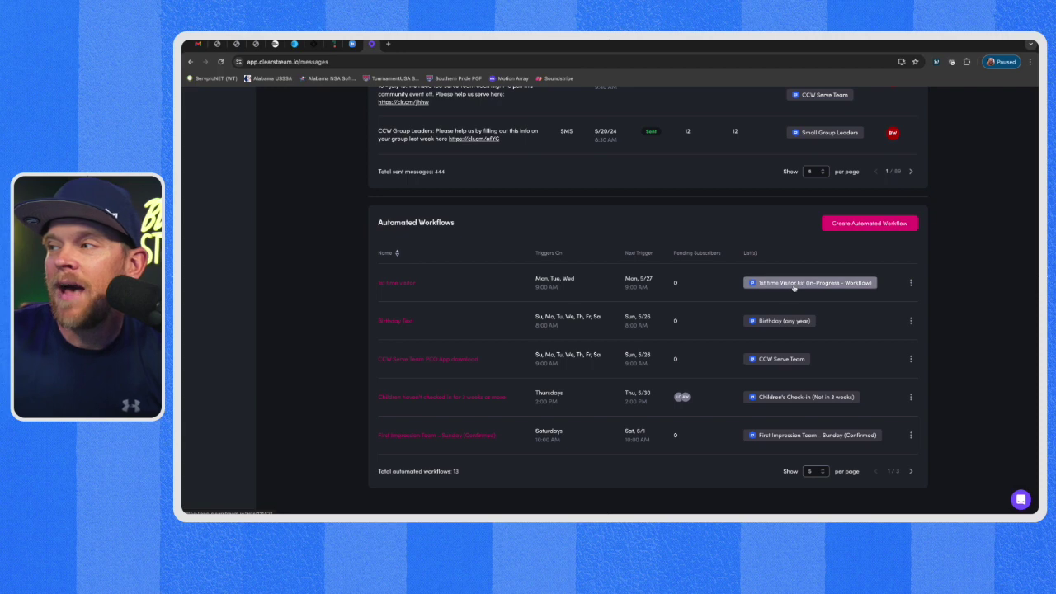
Open the 1st time visitor workflow and expand it to list all its text steps
{"action": "left_click", "coordinate": [392, 284]}
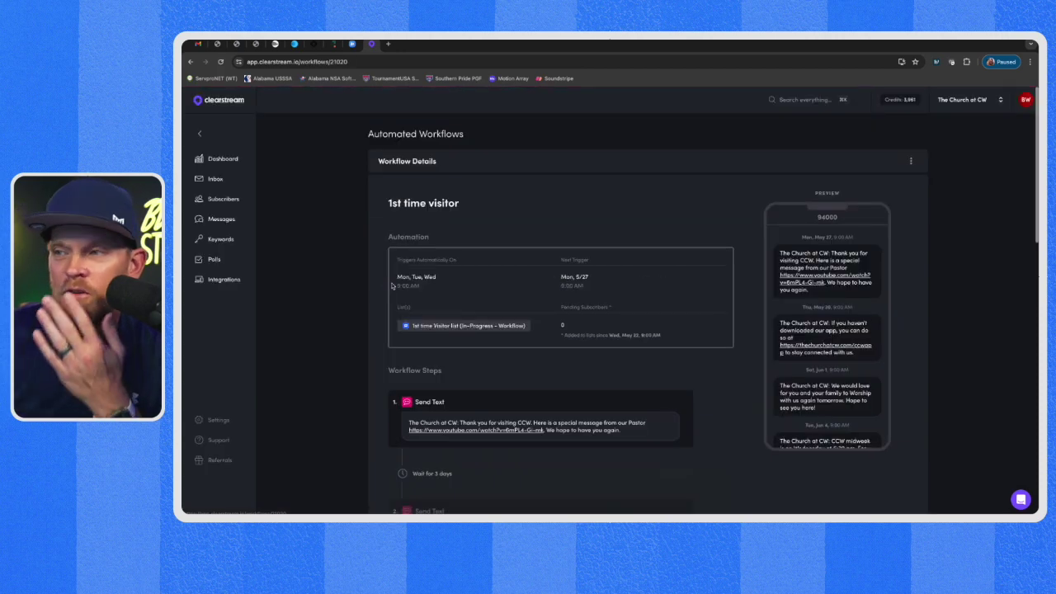
{"action": "scroll", "coordinate": [372, 325], "scroll_direction": "down", "scroll_amount": 3}
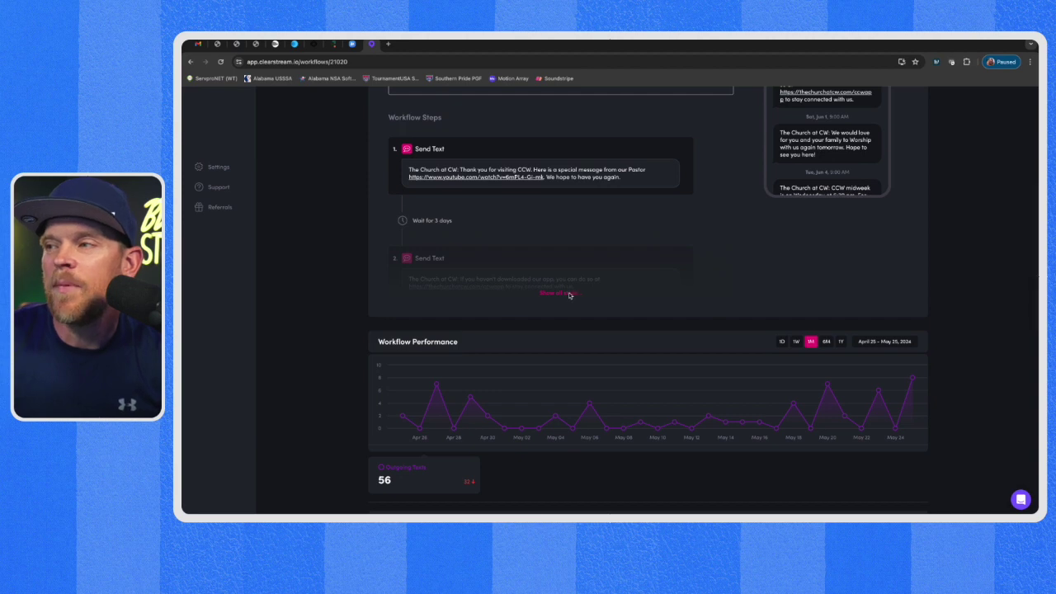
{"action": "left_click", "coordinate": [569, 309]}
Play the CCW 1st Time Visitor YouTube welcome video linked in the first text
{"action": "scroll", "coordinate": [377, 221], "scroll_direction": "up", "scroll_amount": 2}
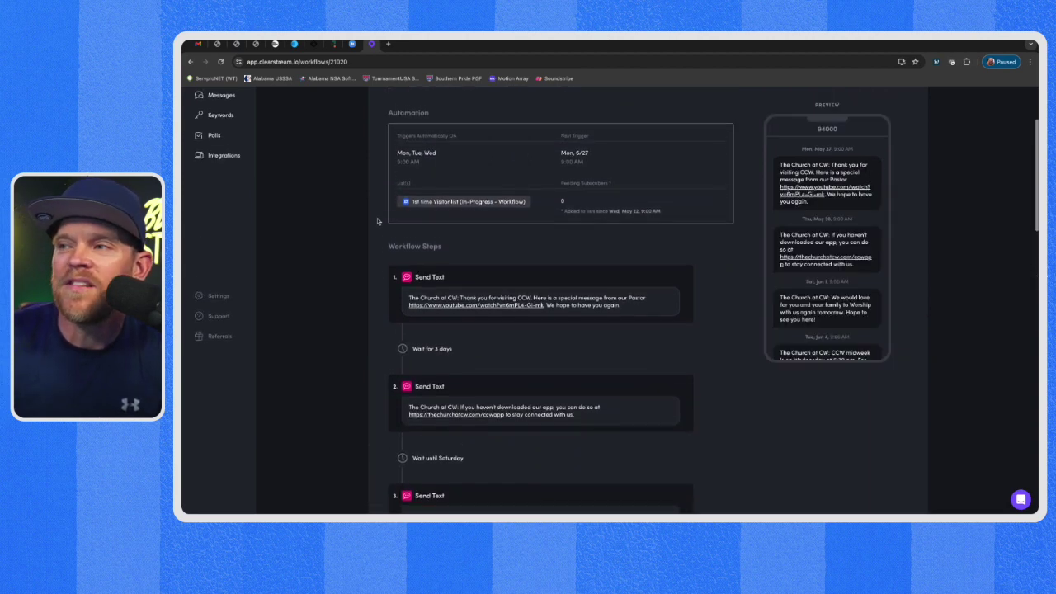
{"action": "scroll", "coordinate": [377, 221], "scroll_direction": "down", "scroll_amount": 1}
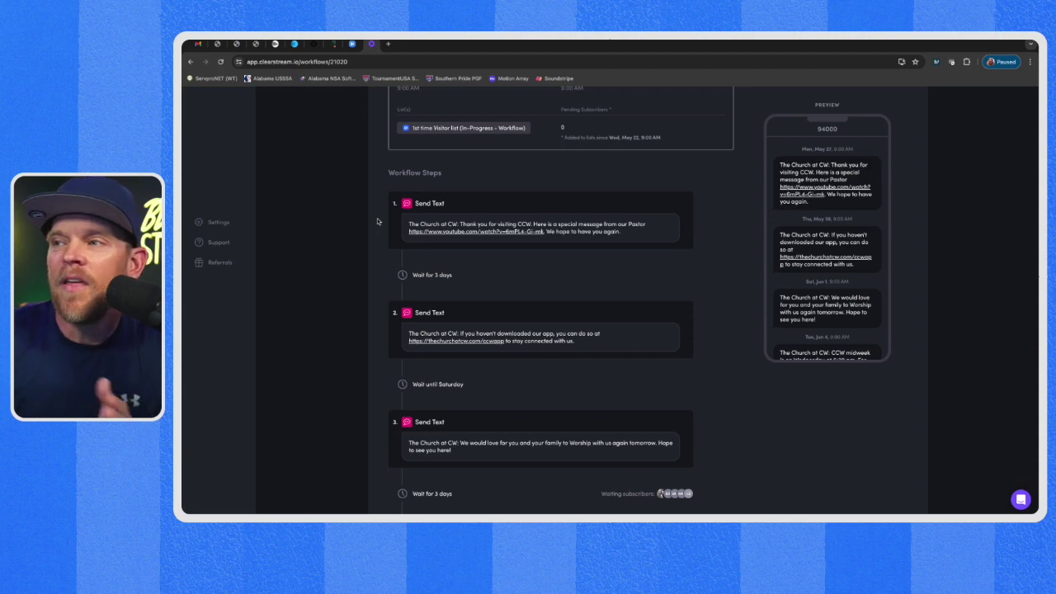
{"action": "left_click", "coordinate": [520, 234]}
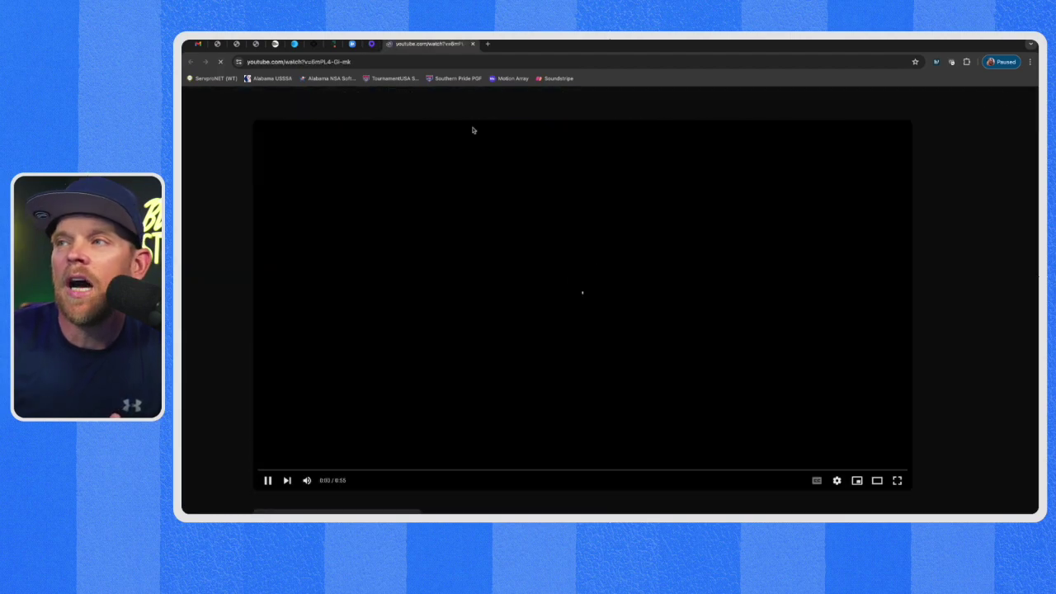
{"action": "left_click", "coordinate": [474, 45]}
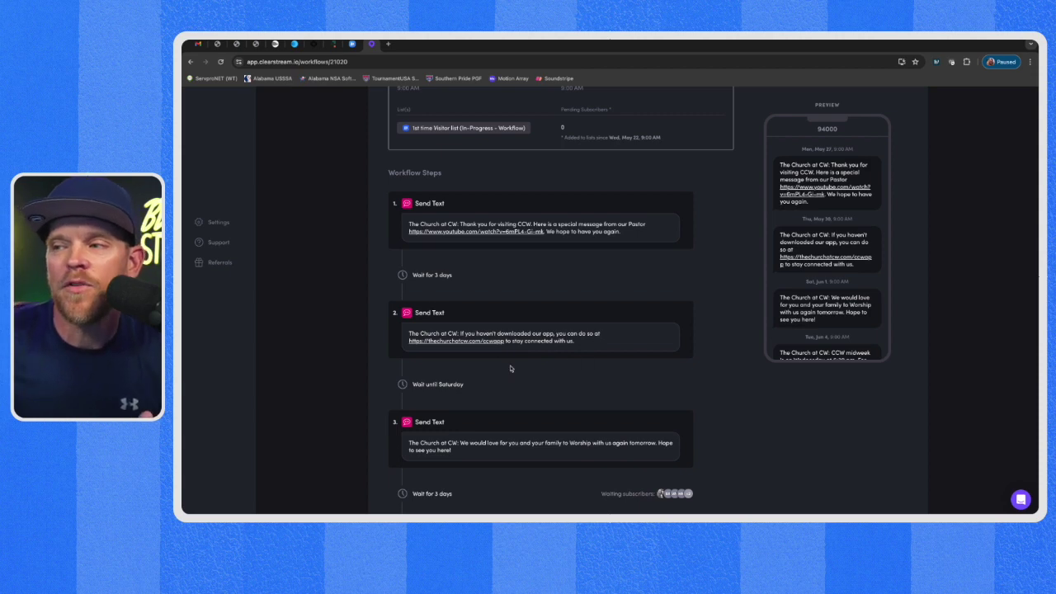
{"action": "scroll", "coordinate": [510, 369], "scroll_direction": "down", "scroll_amount": 2}
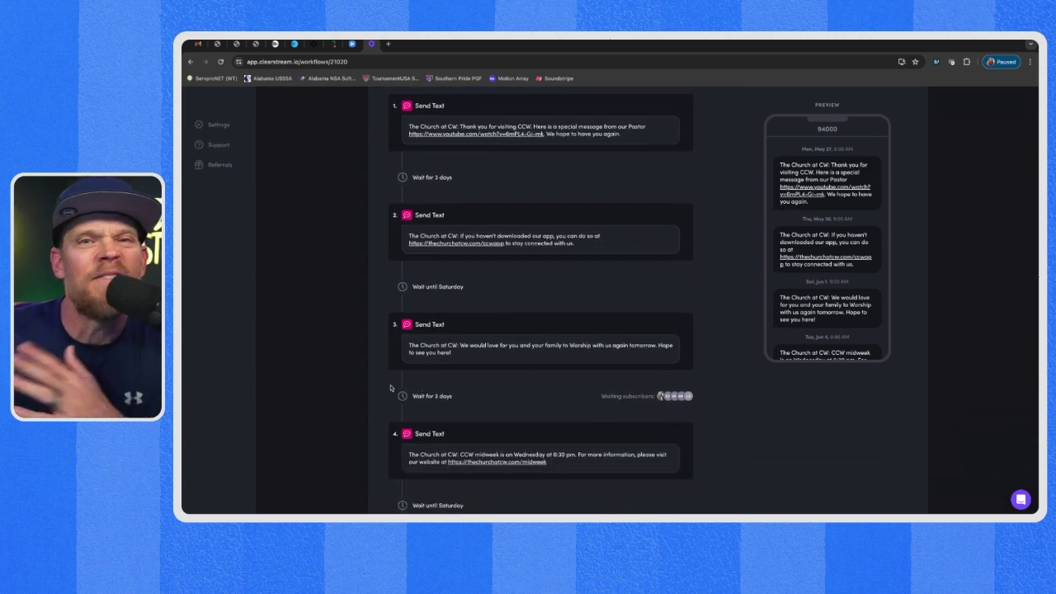
{"action": "scroll", "coordinate": [376, 375], "scroll_direction": "down", "scroll_amount": 3}
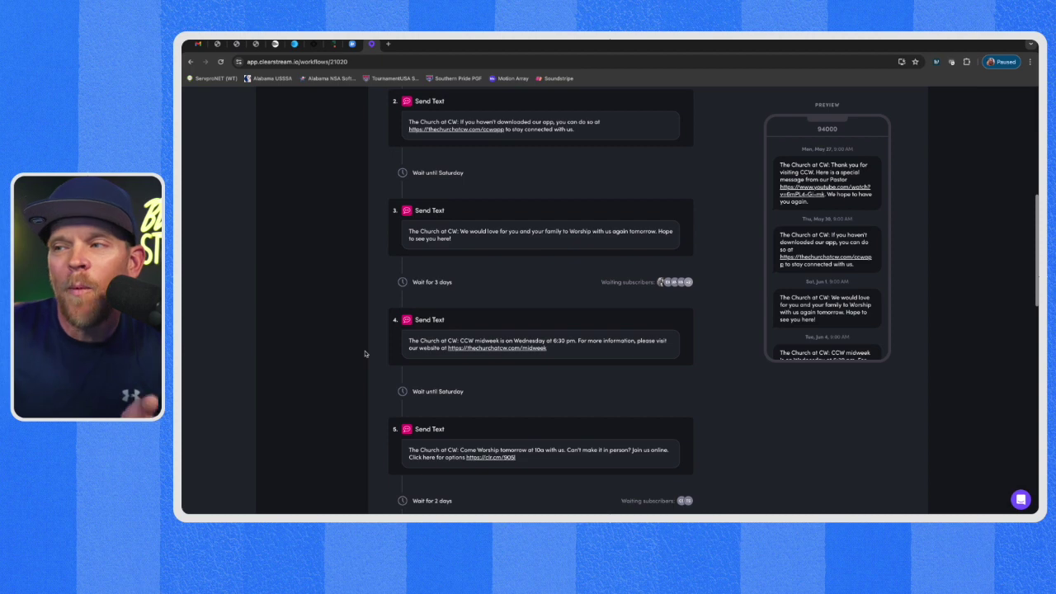
{"action": "scroll", "coordinate": [364, 354], "scroll_direction": "down", "scroll_amount": 3}
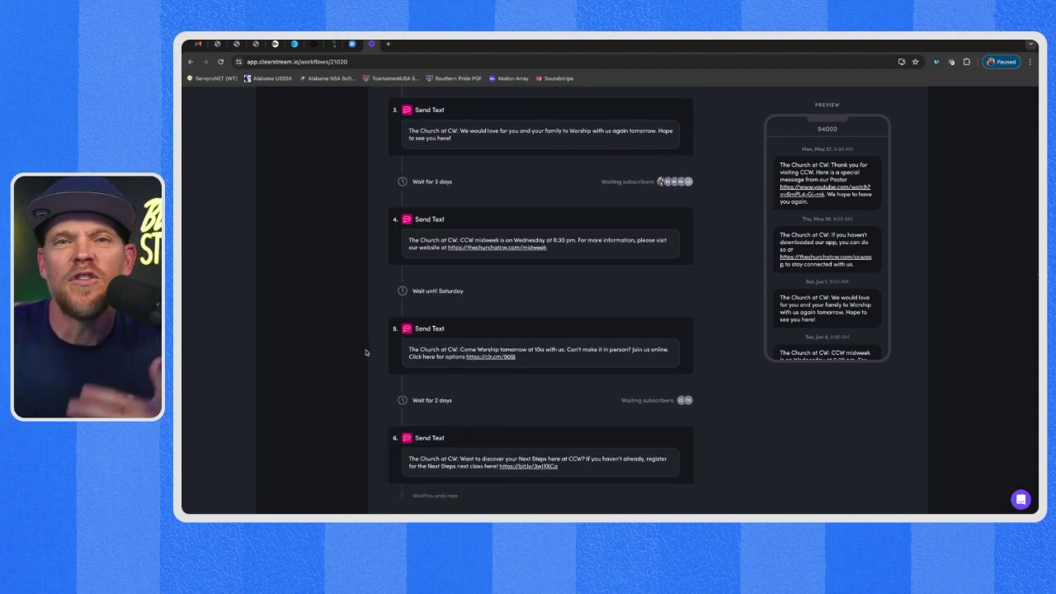
{"action": "scroll", "coordinate": [365, 352], "scroll_direction": "down", "scroll_amount": 3}
{"action": "scroll", "coordinate": [366, 352], "scroll_direction": "down", "scroll_amount": 1}
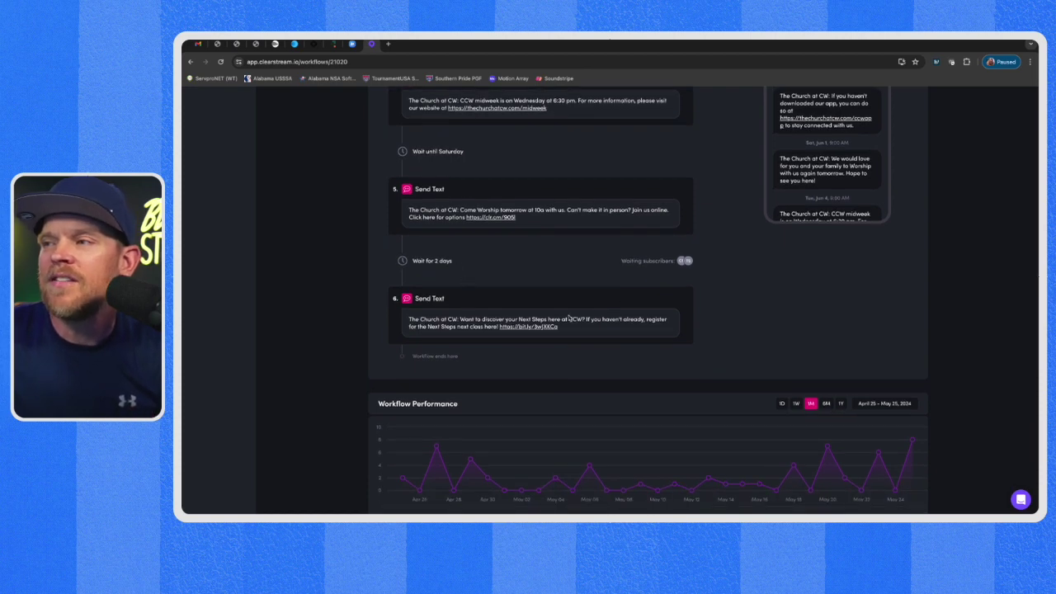
{"action": "scroll", "coordinate": [588, 342], "scroll_direction": "up", "scroll_amount": 5}
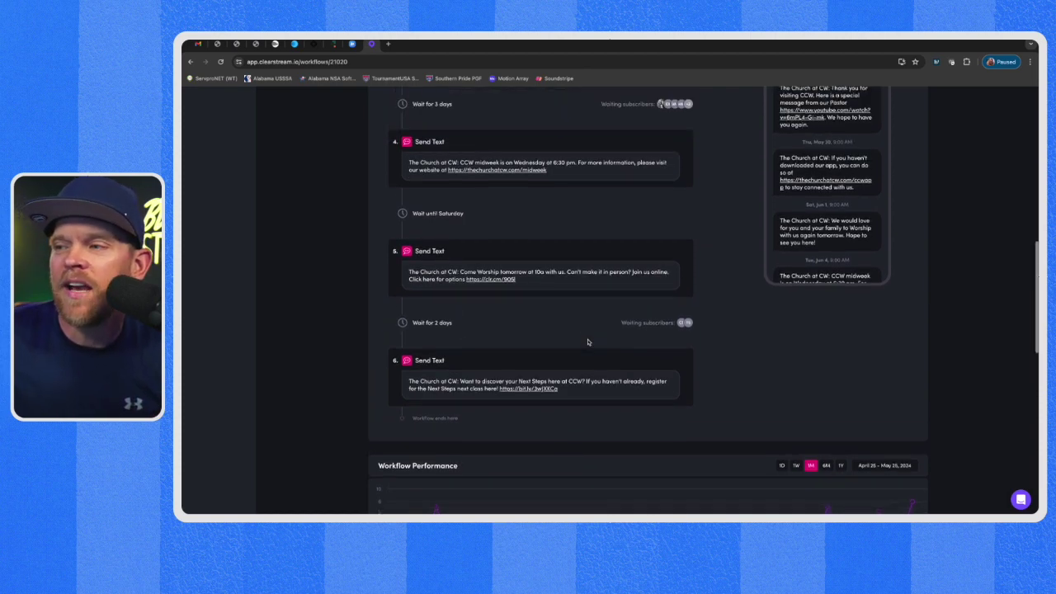
{"action": "scroll", "coordinate": [588, 343], "scroll_direction": "up", "scroll_amount": 8}
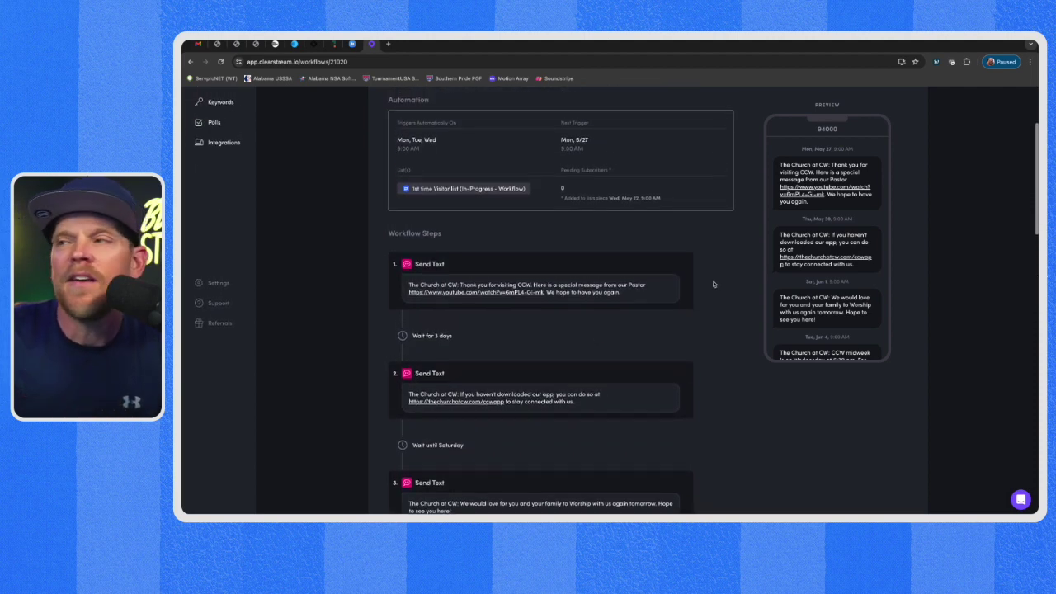
{"action": "scroll", "coordinate": [787, 208], "scroll_direction": "down", "scroll_amount": 3}
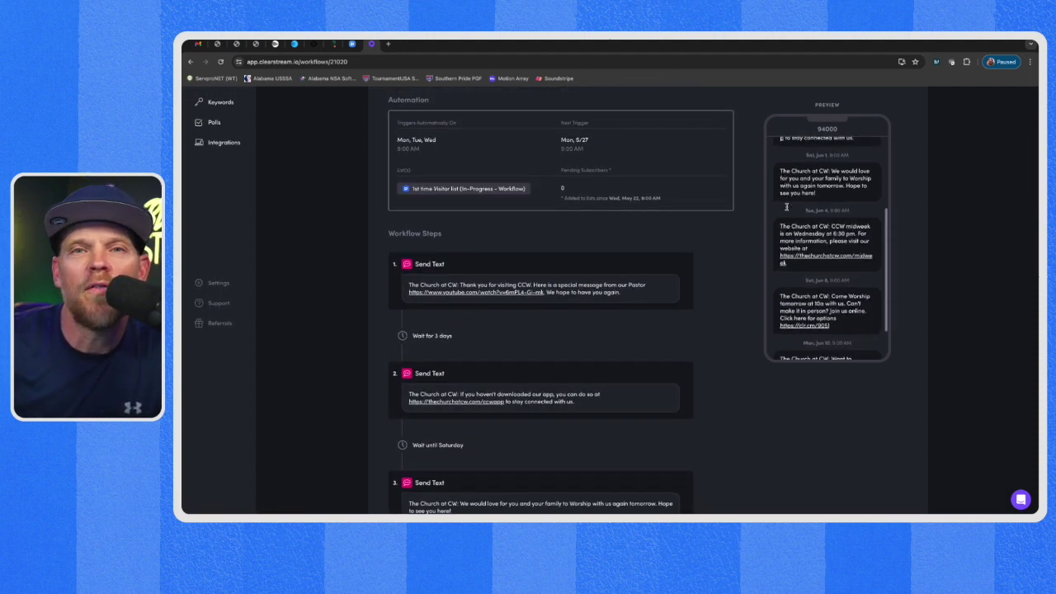
{"action": "scroll", "coordinate": [785, 207], "scroll_direction": "up", "scroll_amount": 5}
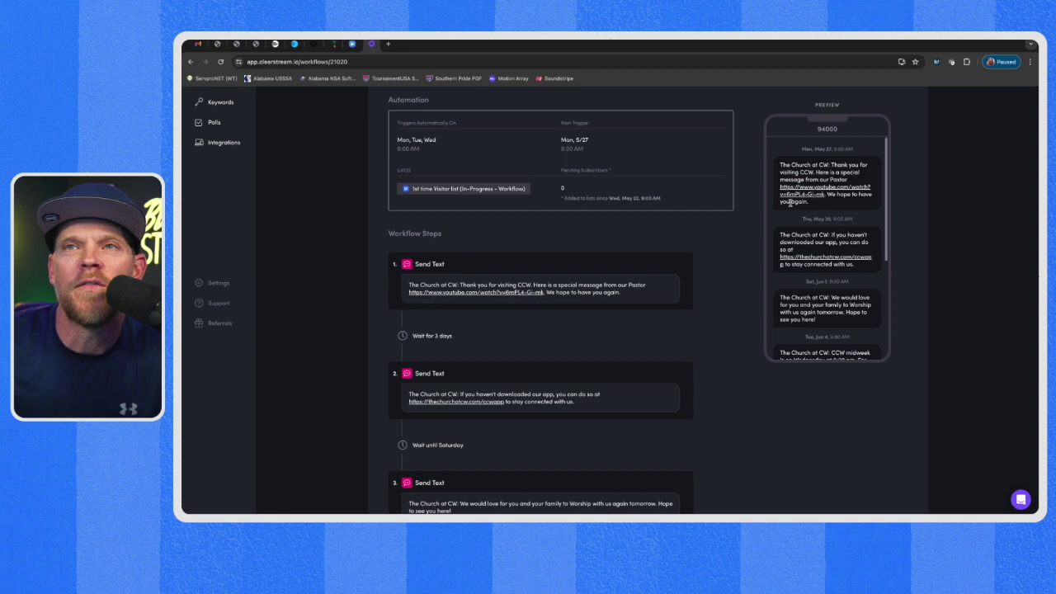
{"action": "scroll", "coordinate": [788, 209], "scroll_direction": "down", "scroll_amount": 7}
{"action": "scroll", "coordinate": [787, 208], "scroll_direction": "up", "scroll_amount": 5}
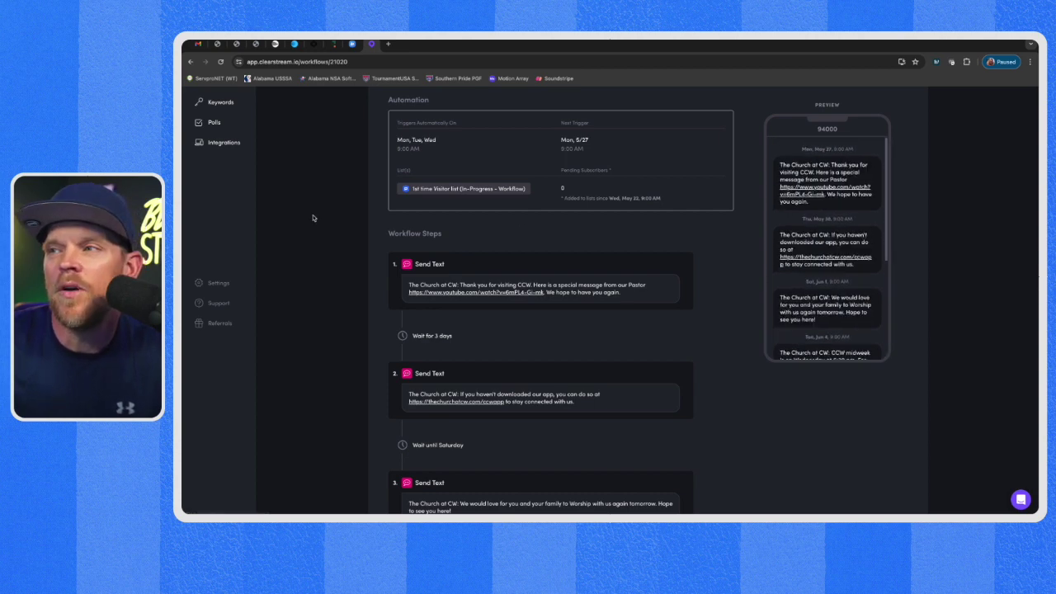
{"action": "scroll", "coordinate": [301, 219], "scroll_direction": "up", "scroll_amount": 3}
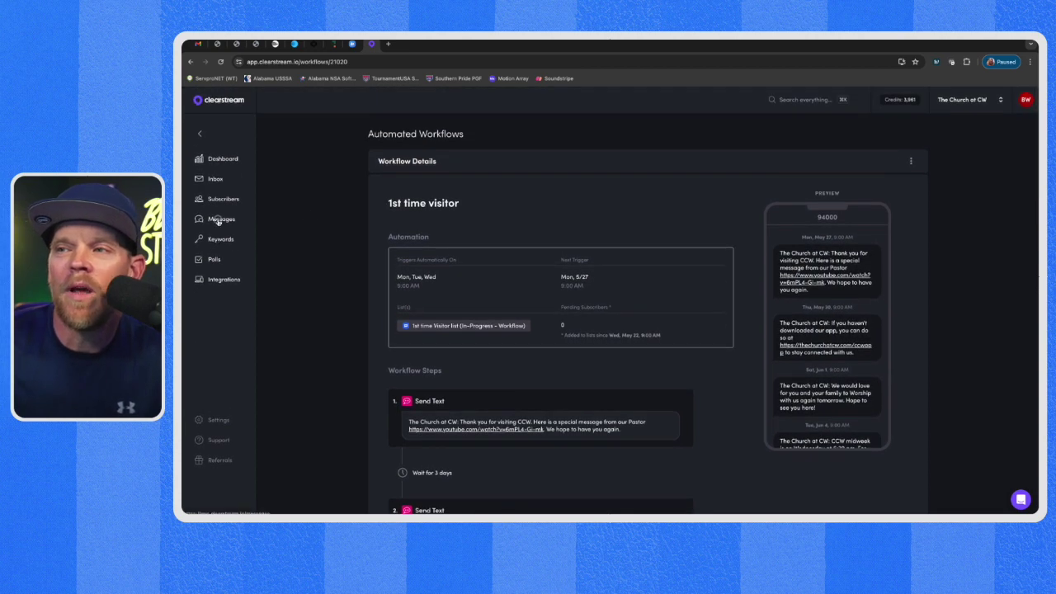
{"action": "left_click", "coordinate": [220, 219]}
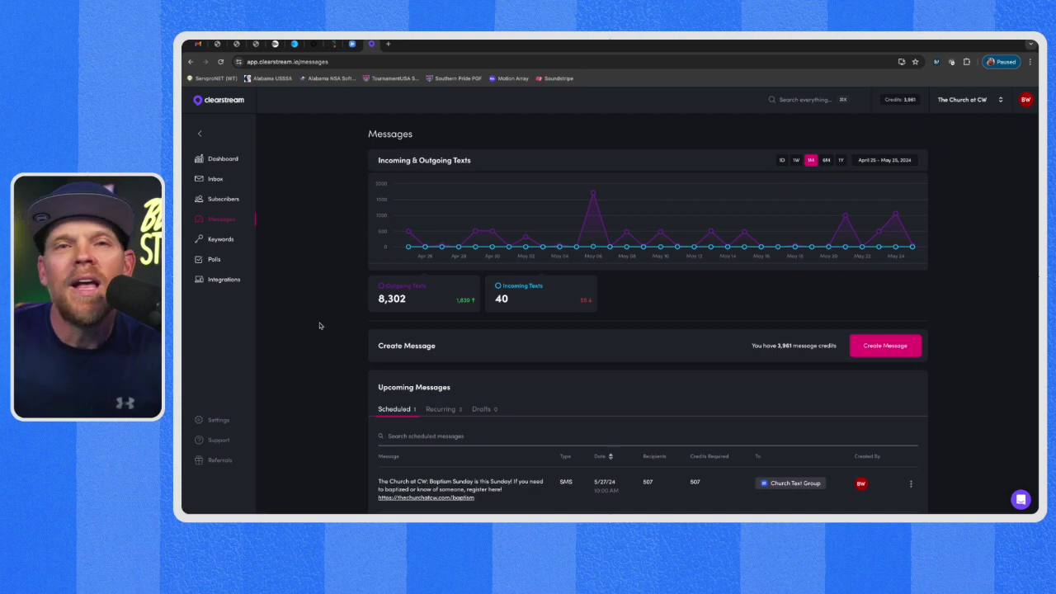